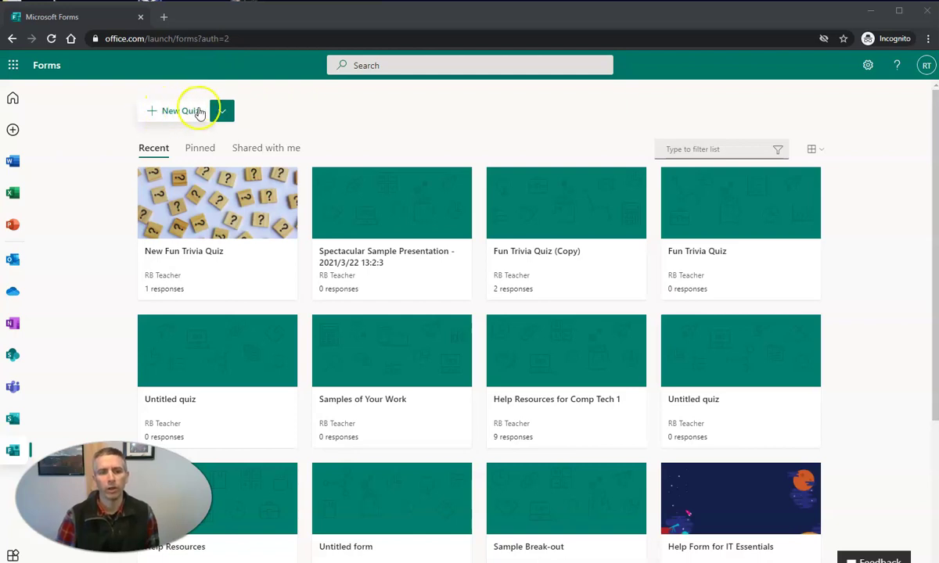
Create a blank quiz titled 'Fun Trivia Quiz #9' with the description 'Just for fun.'
{"action": "left_click", "coordinate": [224, 111]}
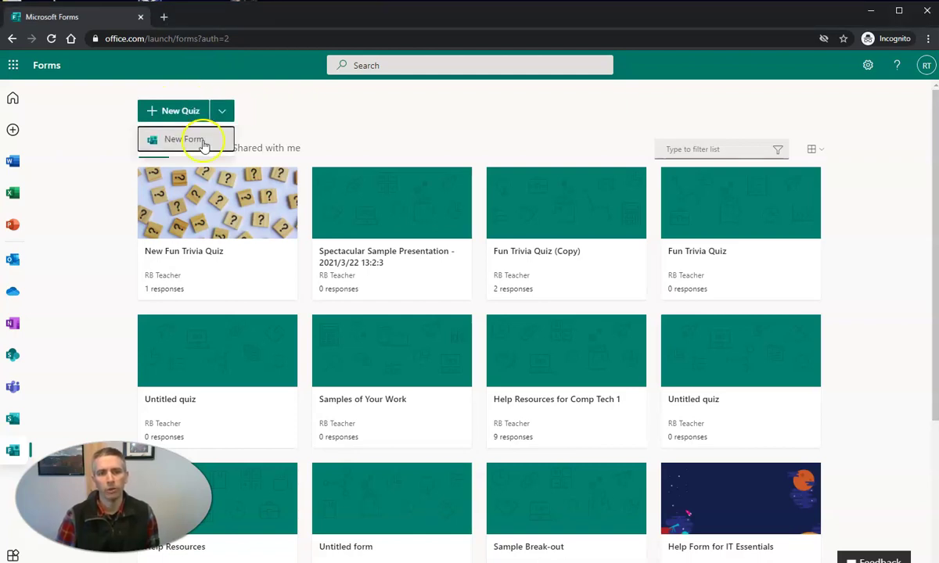
{"action": "left_click", "coordinate": [156, 114]}
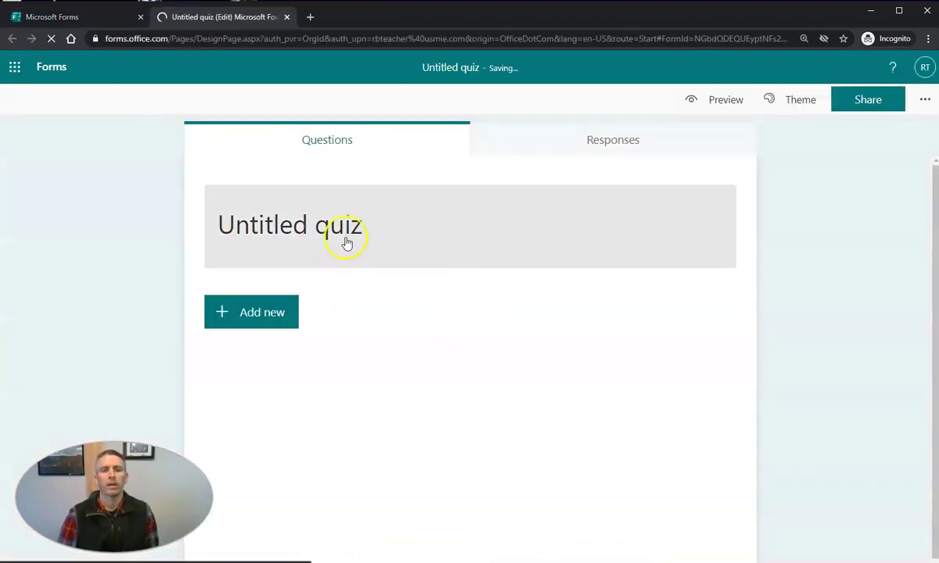
{"action": "left_click", "coordinate": [375, 227]}
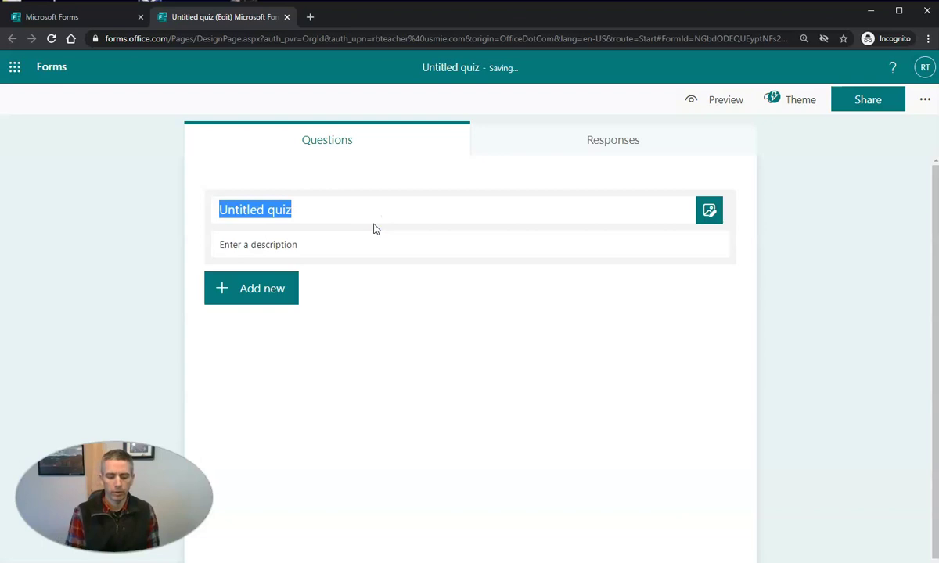
{"action": "type", "text": "Fun Triv"}
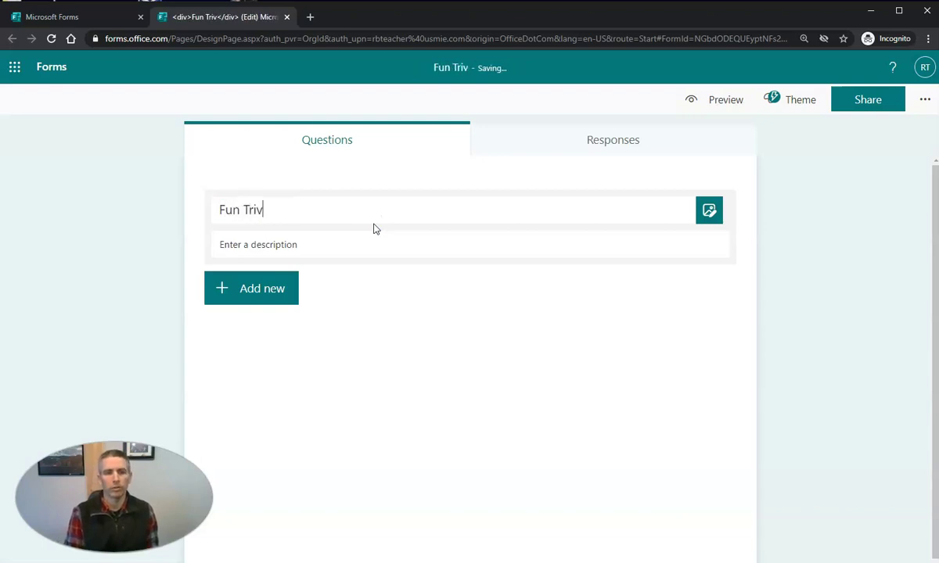
{"action": "type", "text": "ia Quiz "}
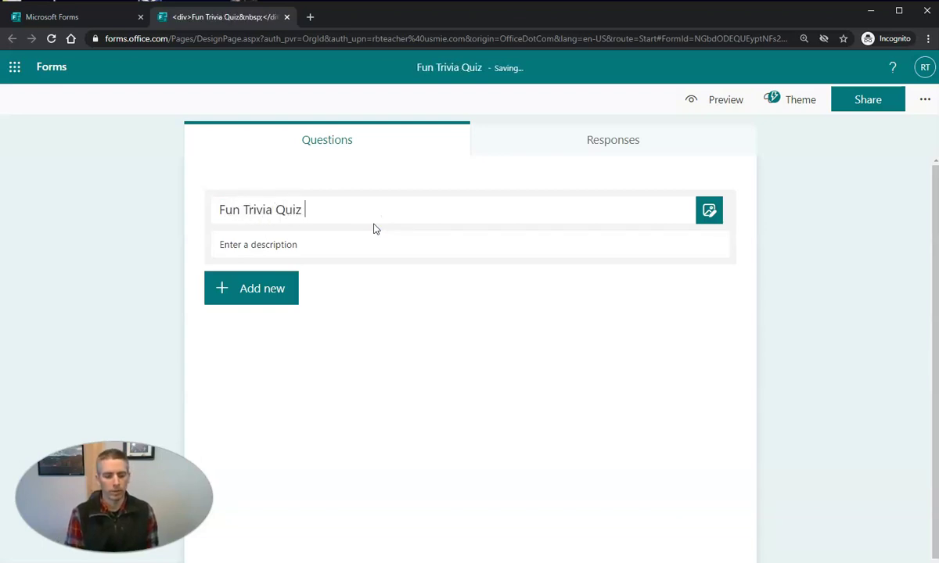
{"action": "type", "text": "#9"}
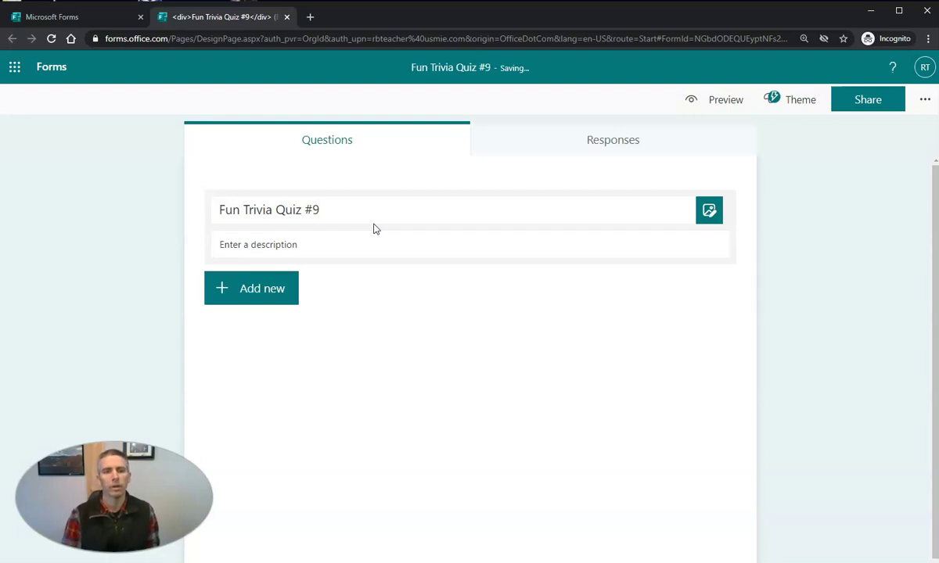
{"action": "left_click", "coordinate": [364, 251]}
{"action": "type", "text": "Just for fun."}
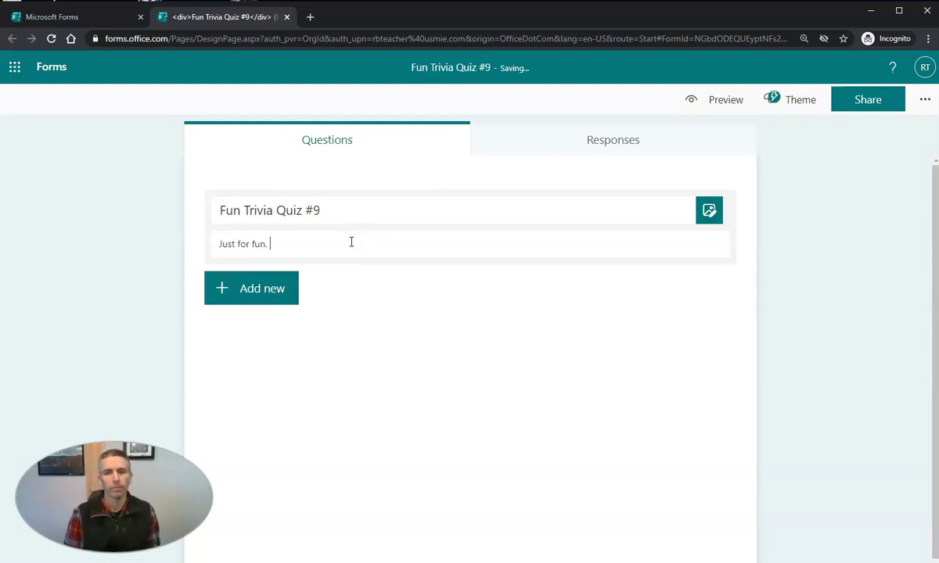
Add a text question 1 reading 'Your name', dismissing the past-quiz suggestions
{"action": "left_click", "coordinate": [250, 291]}
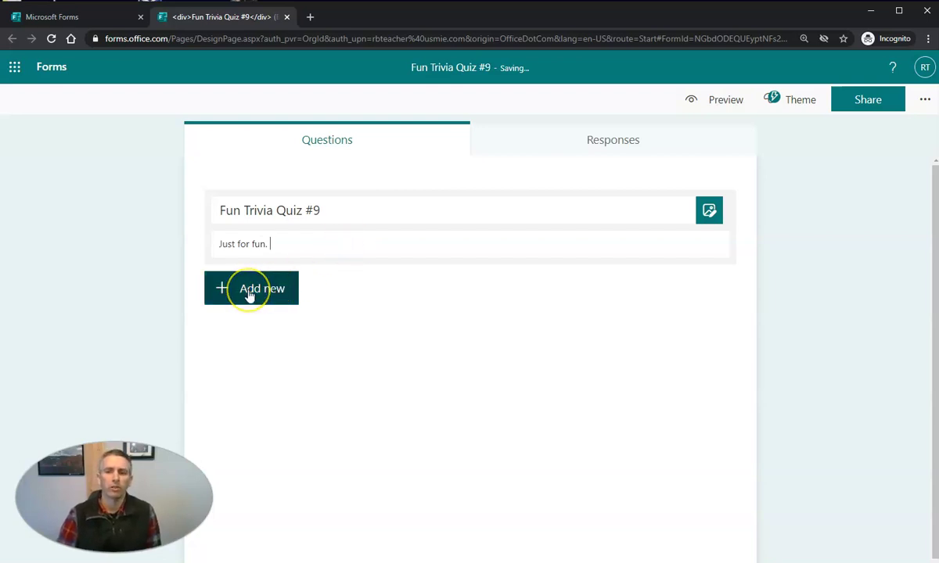
{"action": "left_click", "coordinate": [249, 294]}
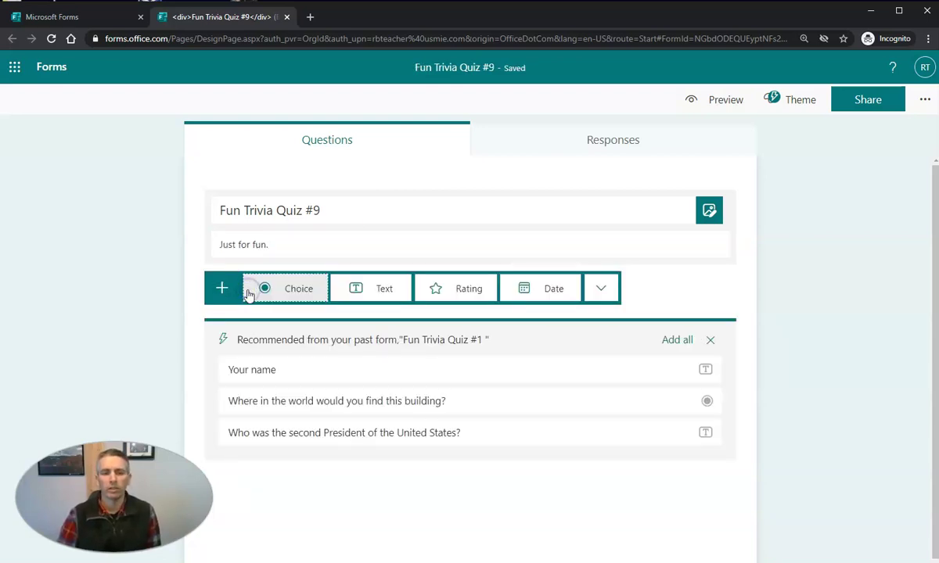
{"action": "left_click", "coordinate": [224, 286]}
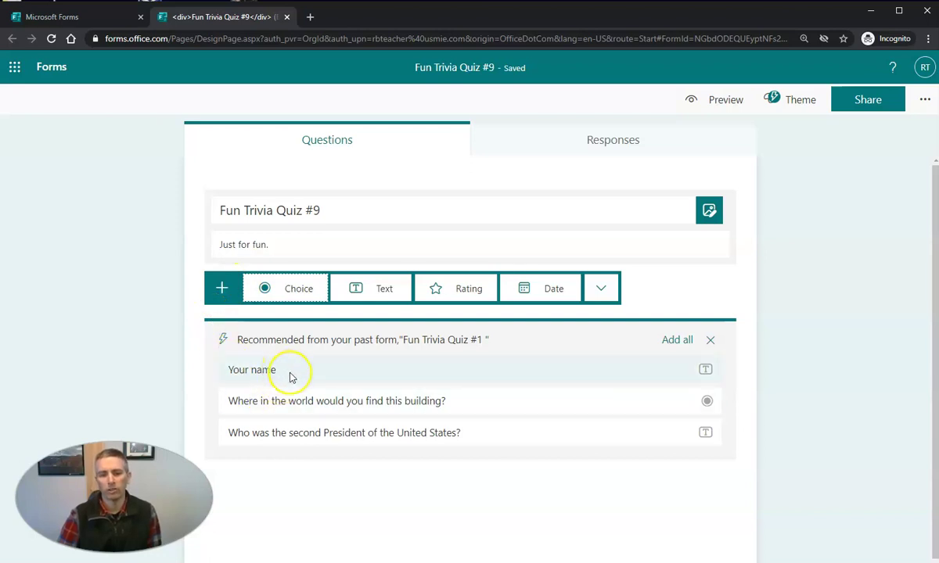
{"action": "left_click", "coordinate": [266, 382]}
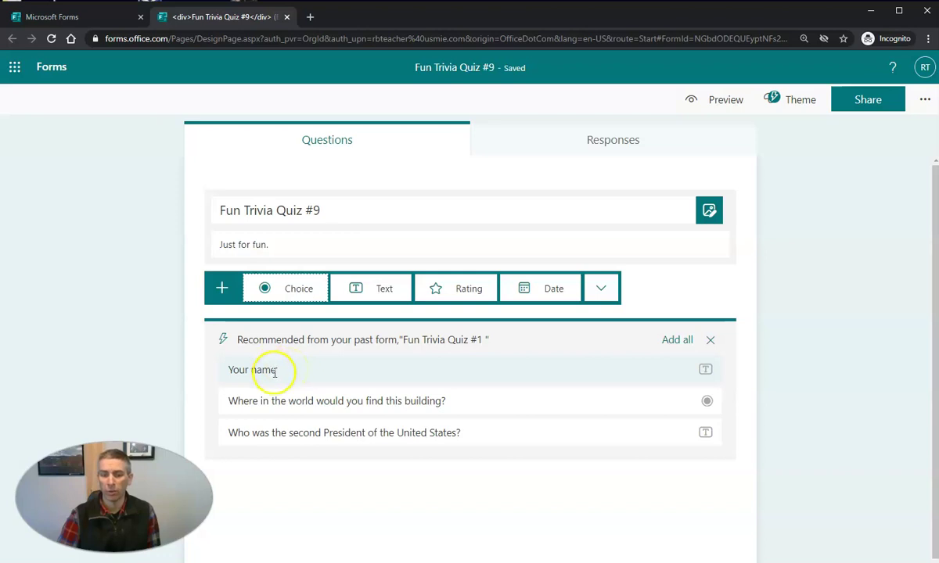
{"action": "left_click", "coordinate": [710, 339]}
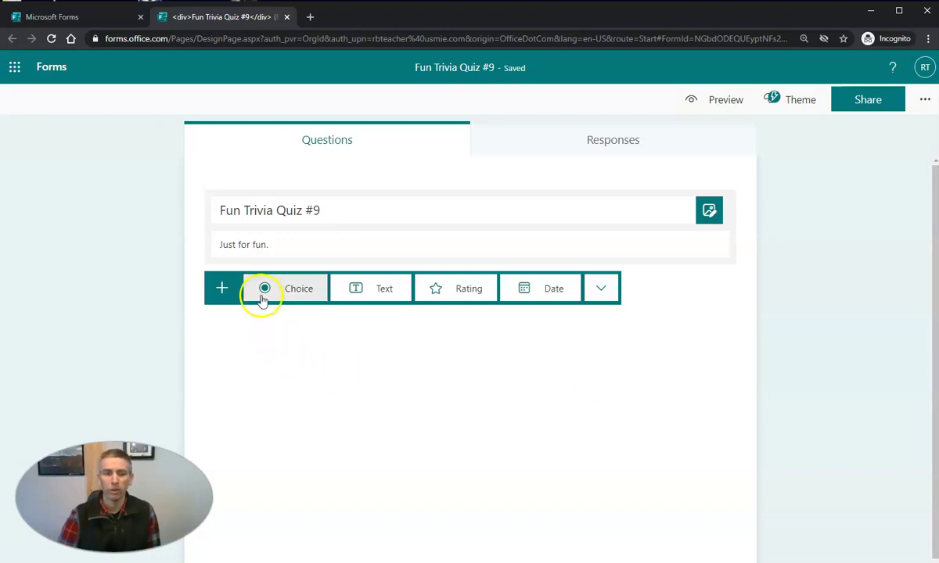
{"action": "left_click", "coordinate": [352, 296]}
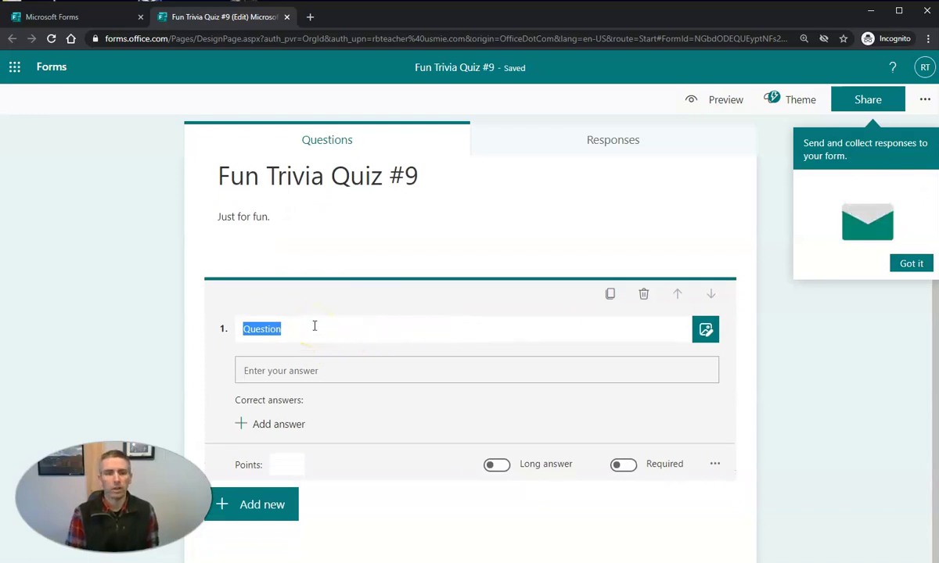
{"action": "type", "text": "N"}
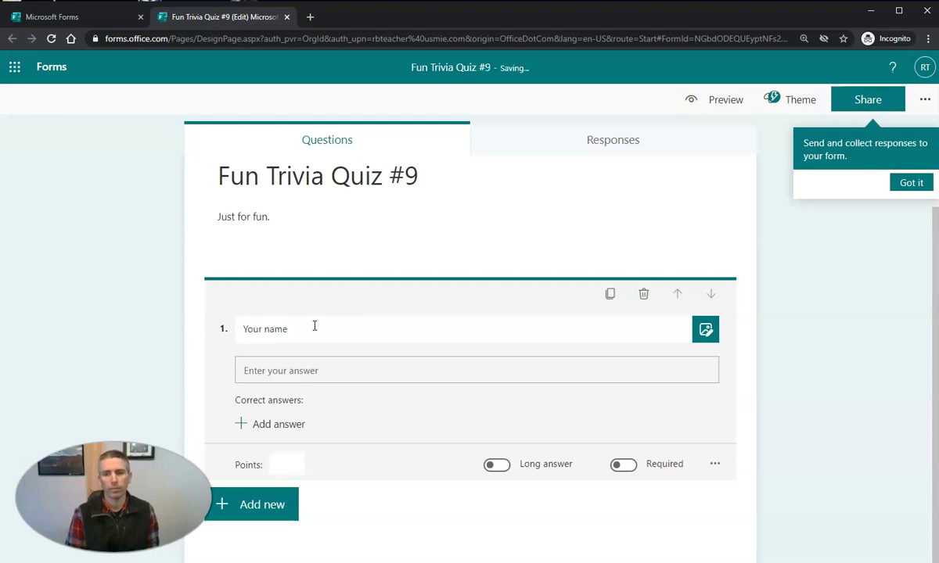
{"action": "left_click", "coordinate": [398, 327]}
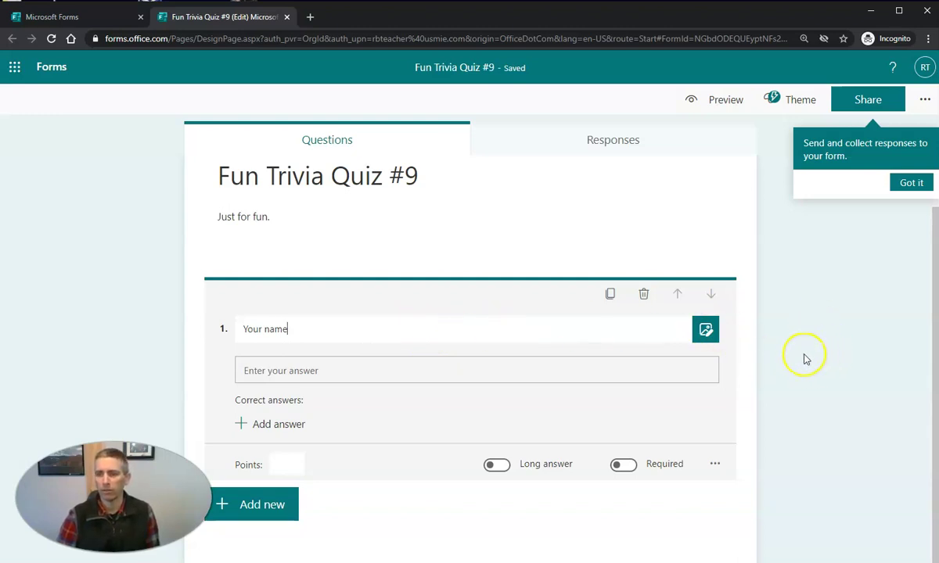
Dismiss the sharing tip and make the Your name question required
{"action": "left_click", "coordinate": [909, 185]}
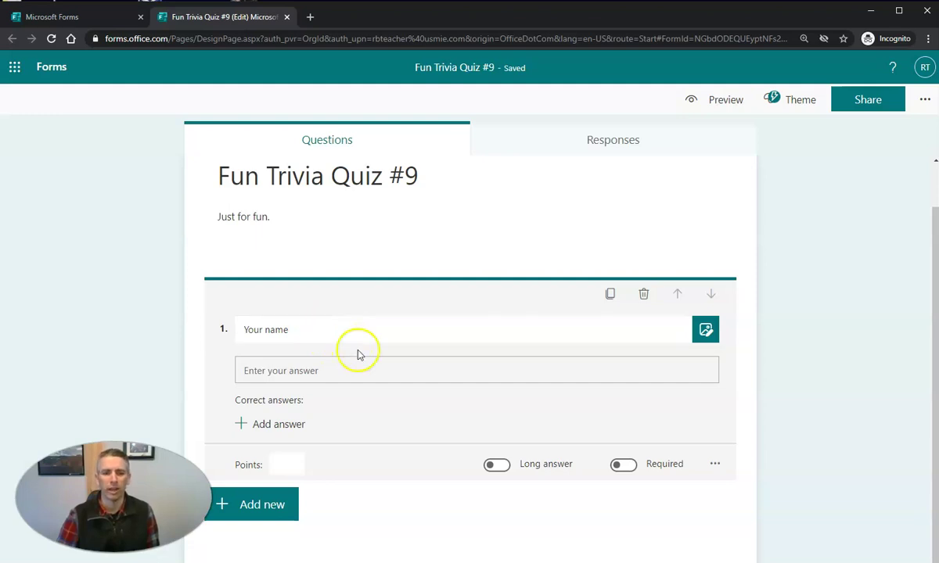
{"action": "left_click", "coordinate": [295, 463]}
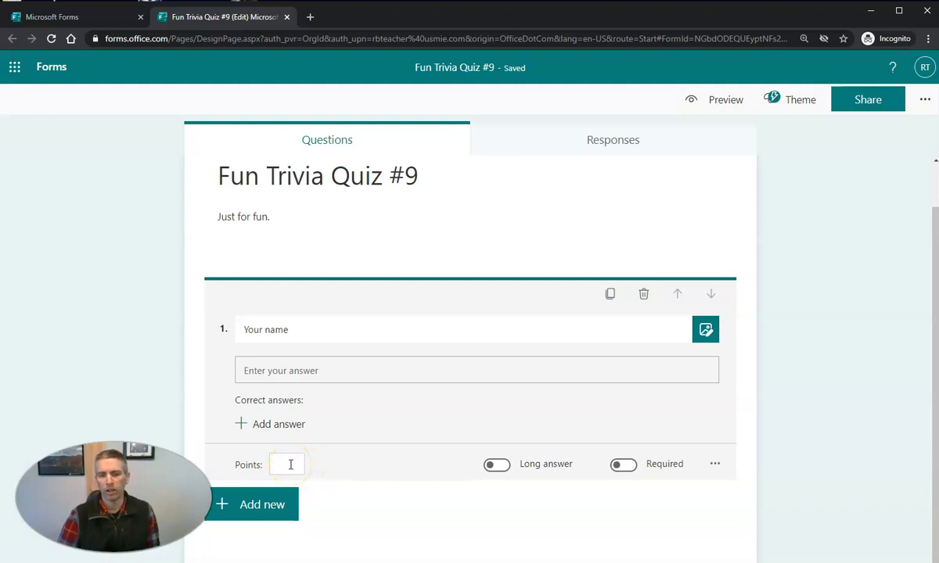
{"action": "left_click", "coordinate": [400, 432]}
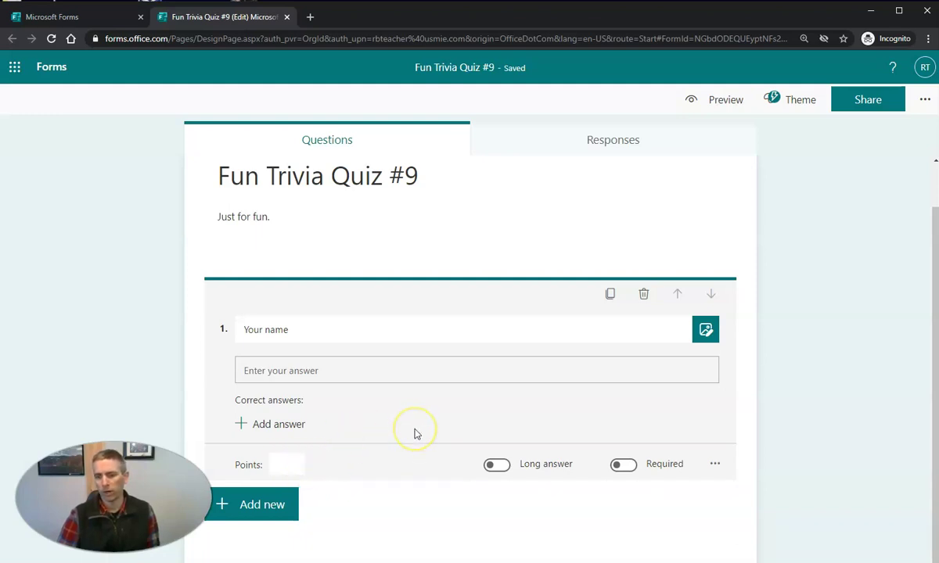
{"action": "left_click", "coordinate": [626, 465]}
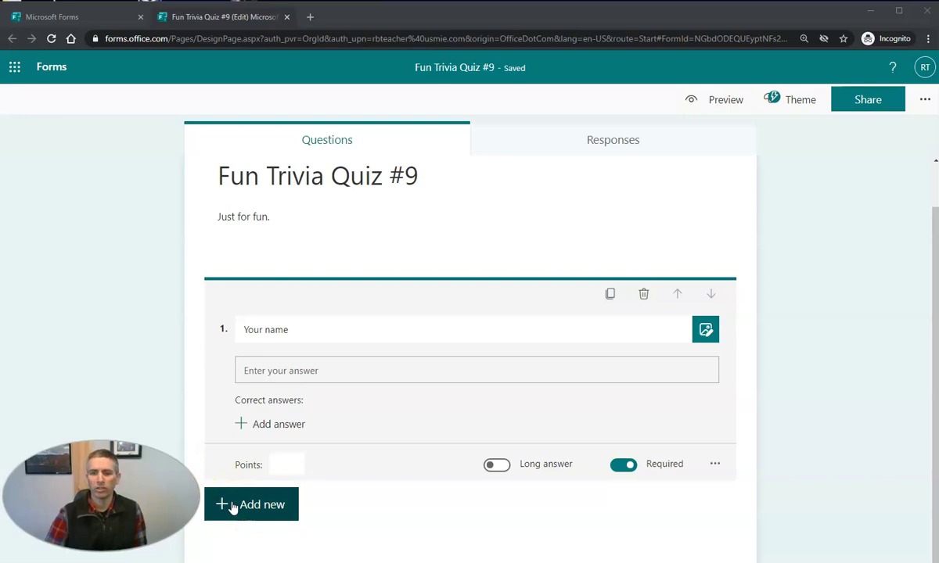
Add choice question 2 asking who was the first to walk on the moon
{"action": "left_click", "coordinate": [232, 506]}
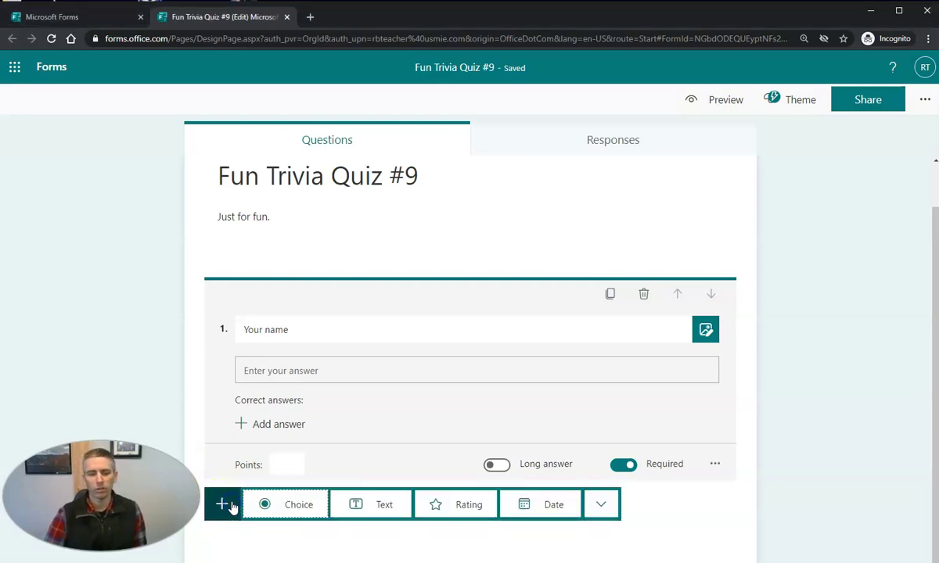
{"action": "left_click", "coordinate": [276, 506]}
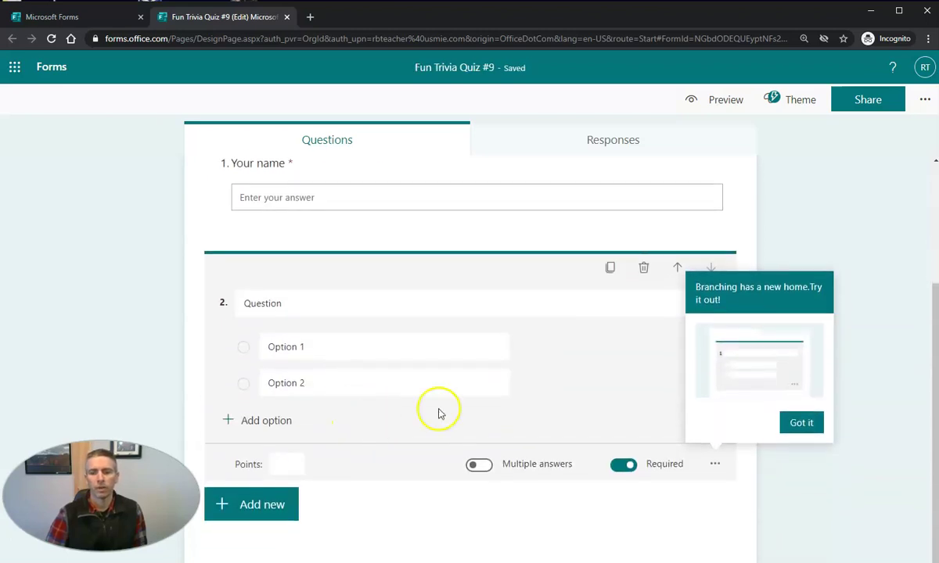
{"action": "left_click", "coordinate": [810, 425]}
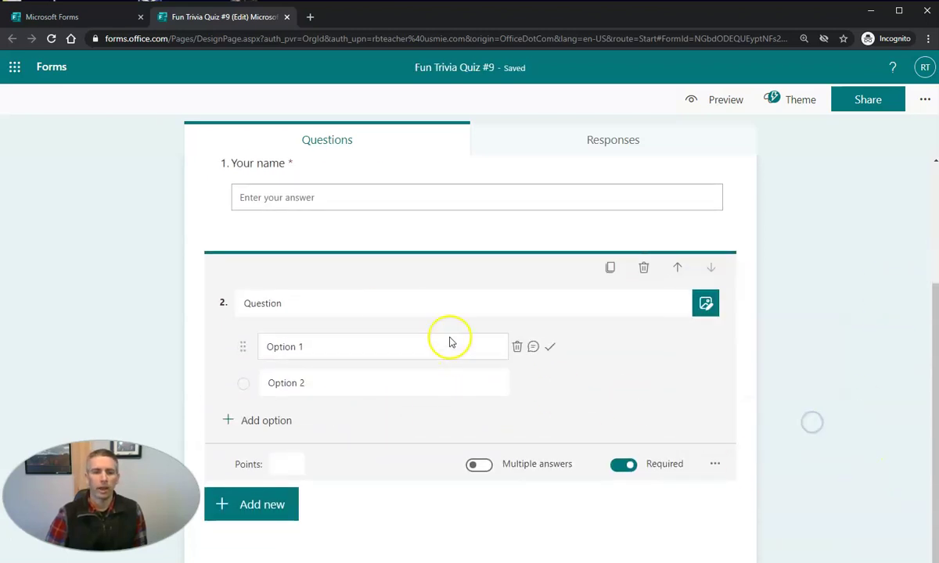
{"action": "left_click", "coordinate": [381, 304]}
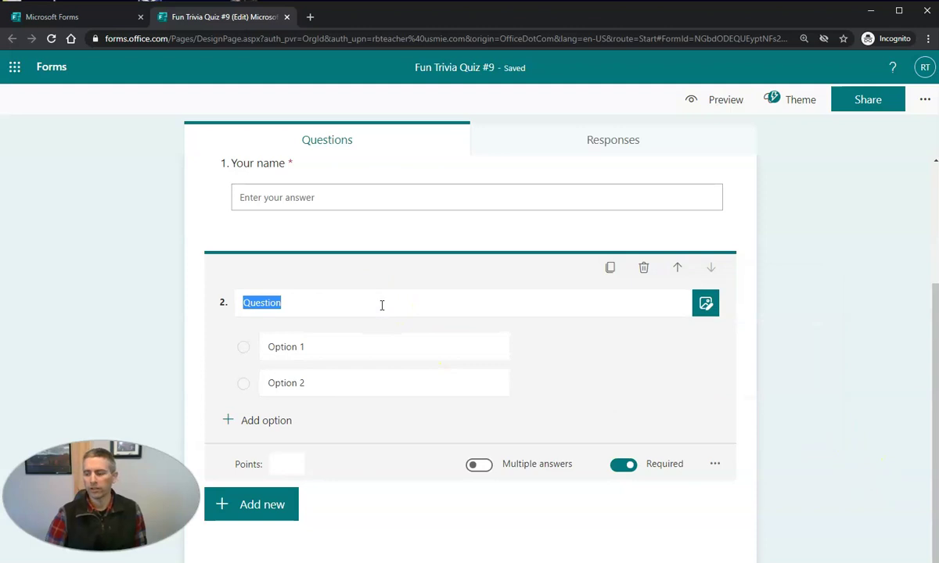
{"action": "type", "text": "Who was the first person to walk on the moon?"}
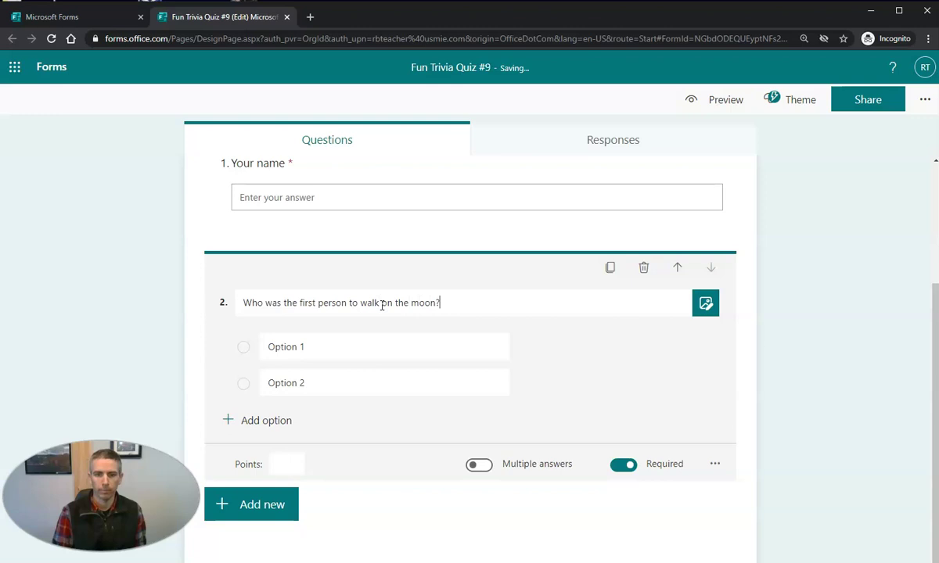
Fill question 2's choices: Neil Armstrong, Lance Armstrong, Stretch Armstrong and Tim
{"action": "left_click", "coordinate": [344, 346]}
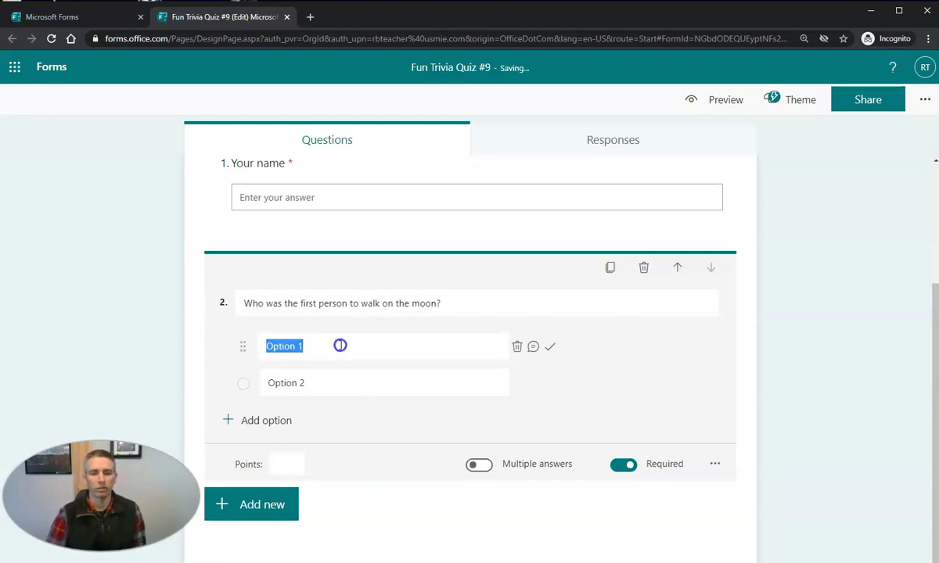
{"action": "type", "text": "Neil Armstrong"}
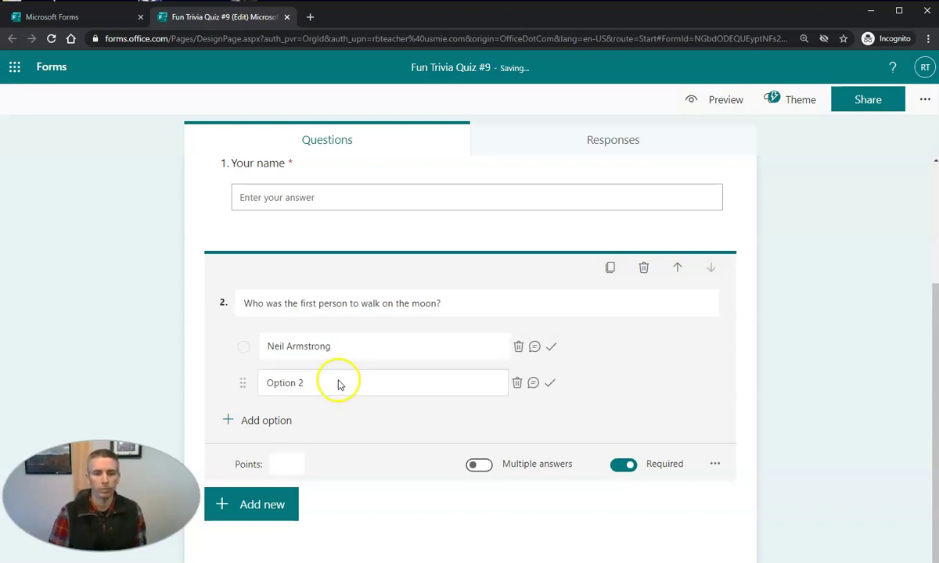
{"action": "left_click", "coordinate": [337, 381]}
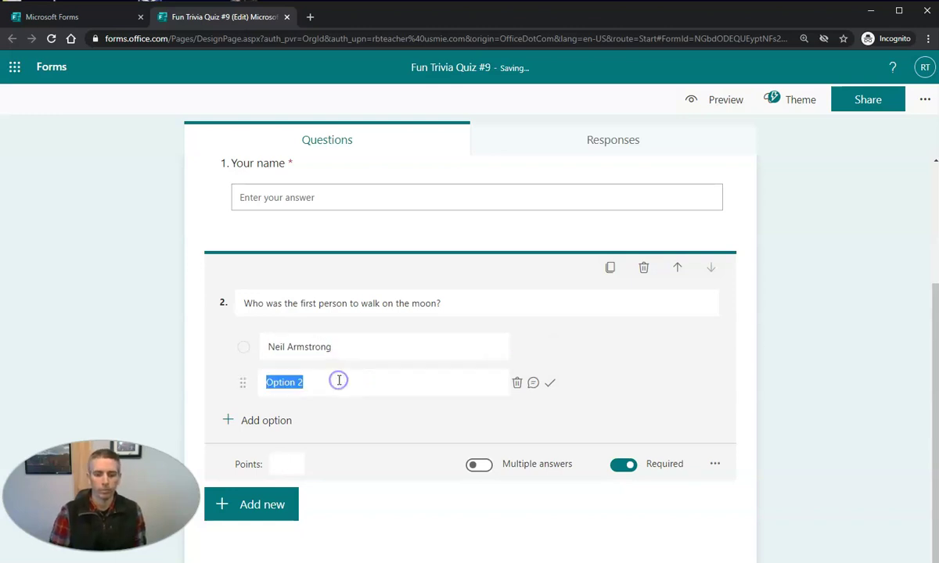
{"action": "type", "text": "Lance Armstrong"}
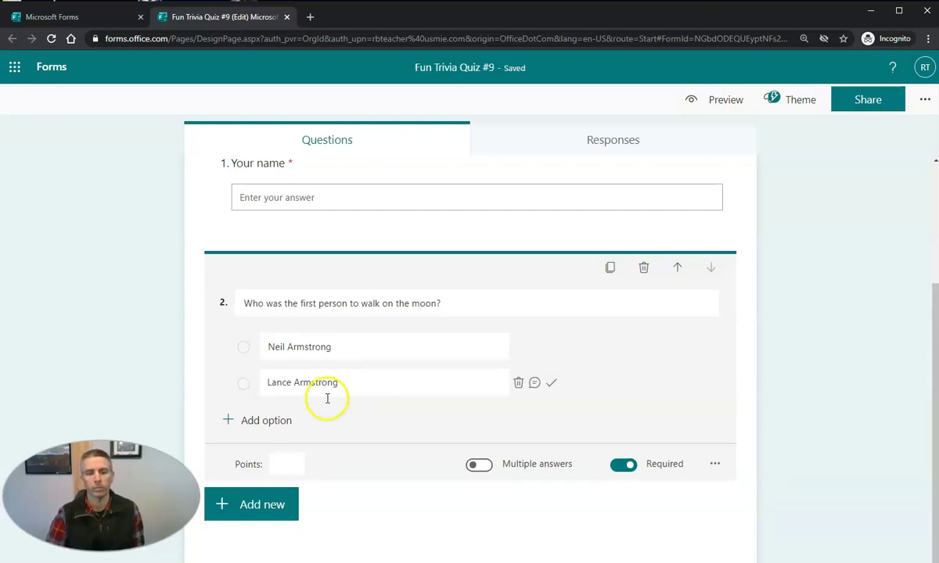
{"action": "left_click", "coordinate": [267, 420]}
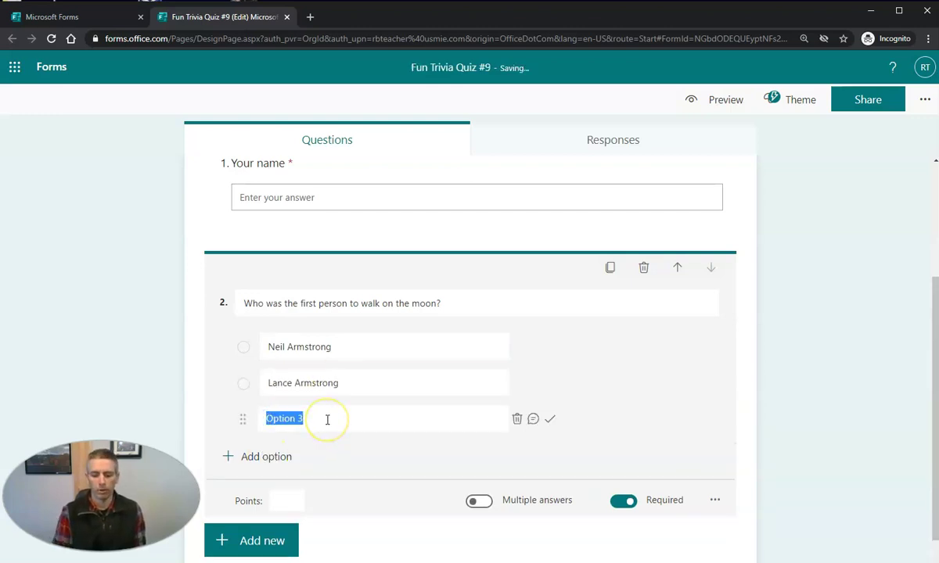
{"action": "type", "text": "Stretch Arm"}
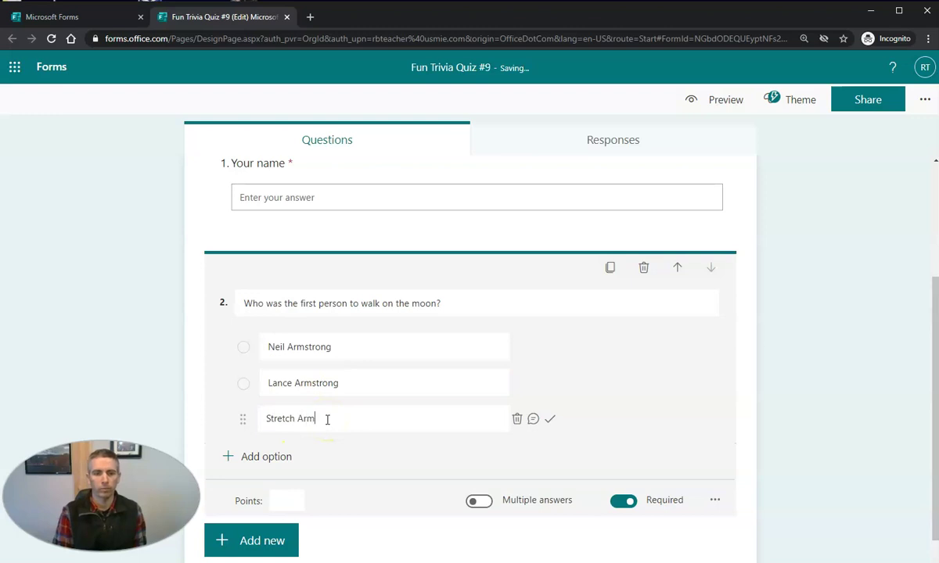
{"action": "type", "text": "strong"}
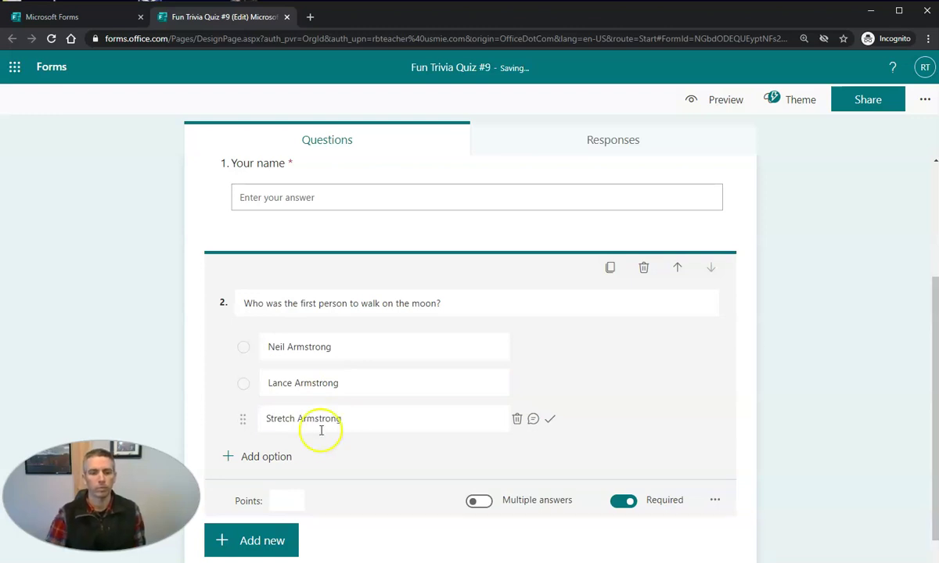
{"action": "left_click", "coordinate": [245, 458]}
{"action": "type", "text": "Tim"}
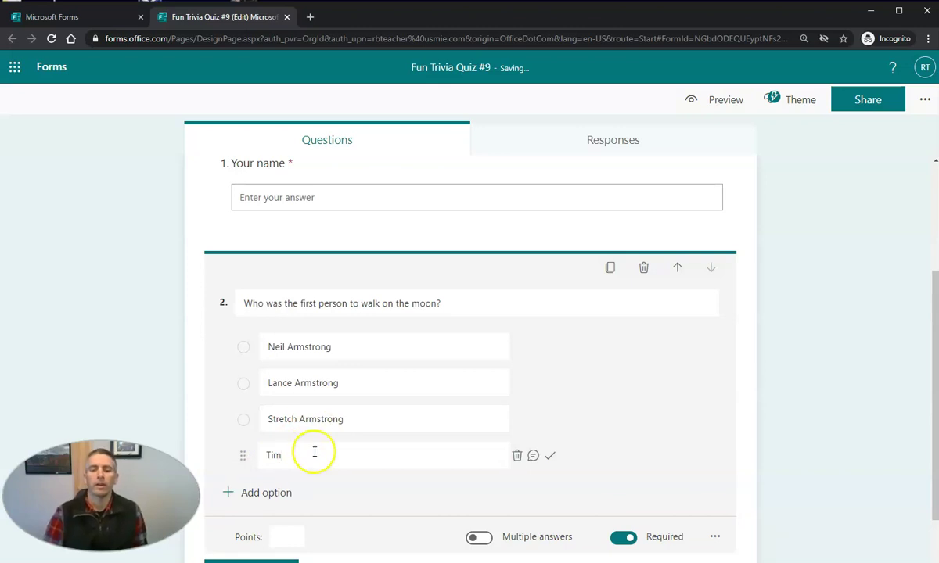
{"action": "mouse_move", "coordinate": [537, 352]}
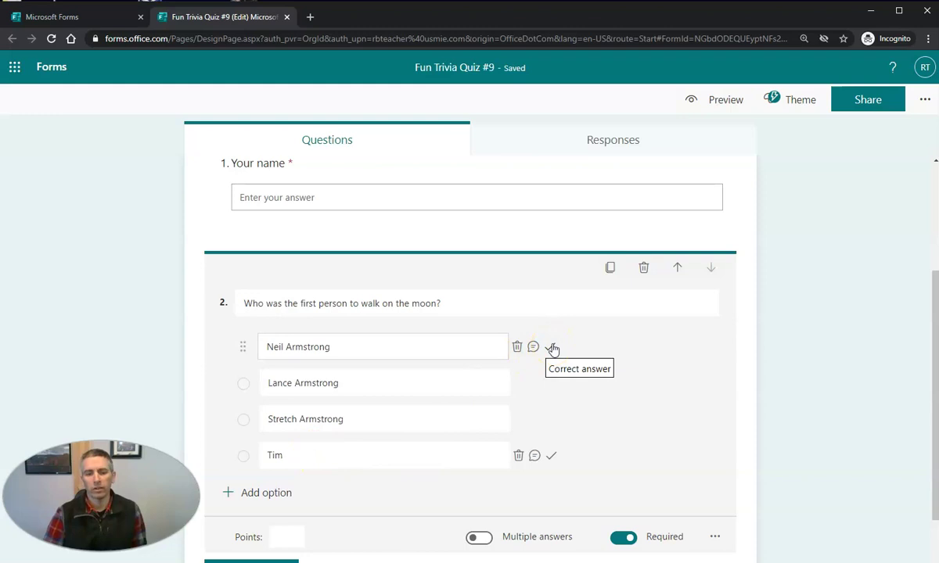
Mark Neil Armstrong as correct and make question 2 worth 10 points
{"action": "left_click", "coordinate": [552, 349]}
{"action": "scroll", "coordinate": [704, 454], "scroll_direction": "down", "scroll_amount": 1}
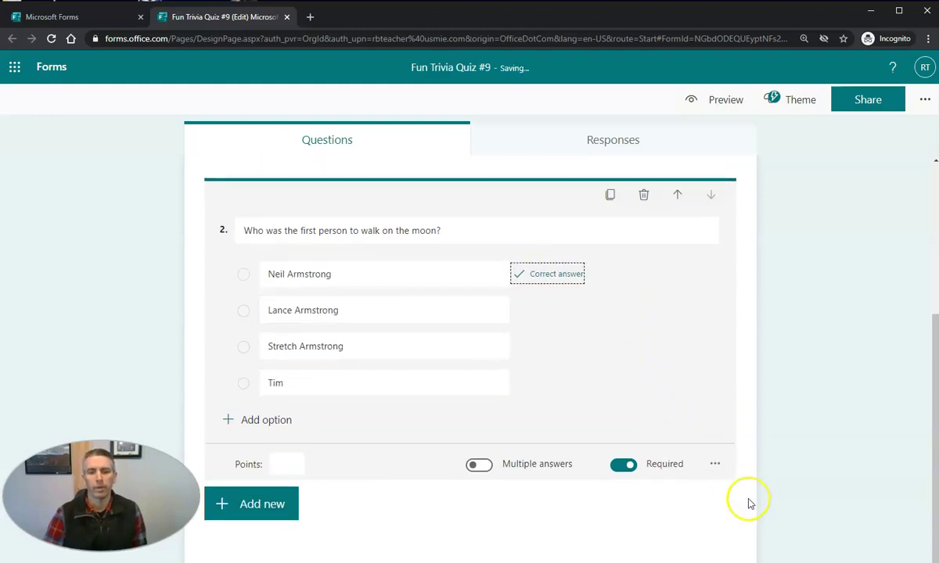
{"action": "left_click", "coordinate": [280, 464]}
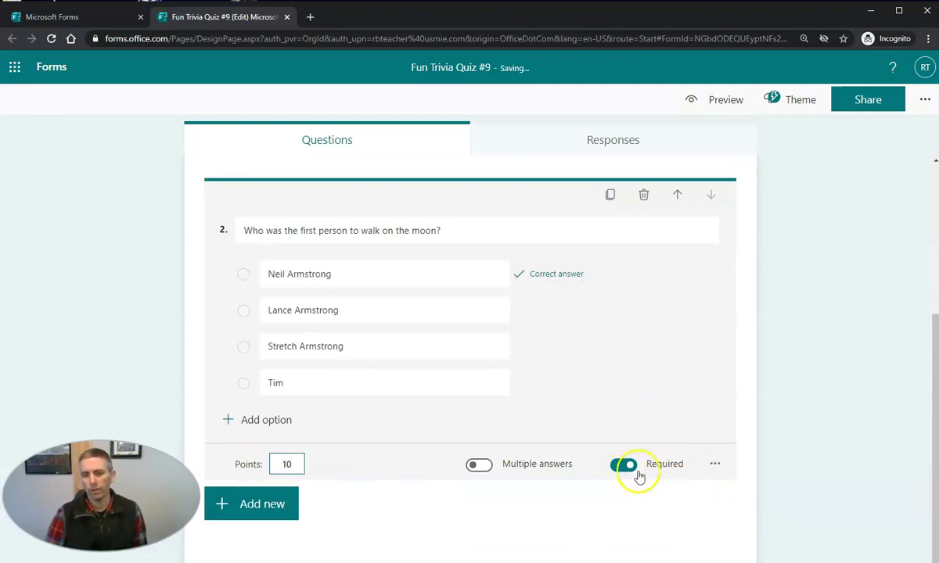
Turn Shuffle options on for question 2, then switch it back off
{"action": "left_click", "coordinate": [715, 464]}
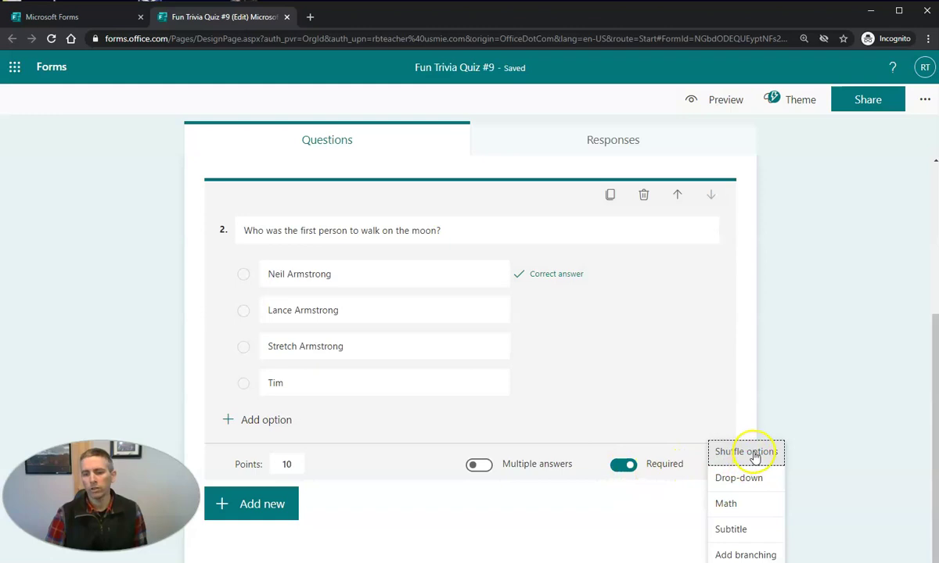
{"action": "left_click", "coordinate": [746, 452]}
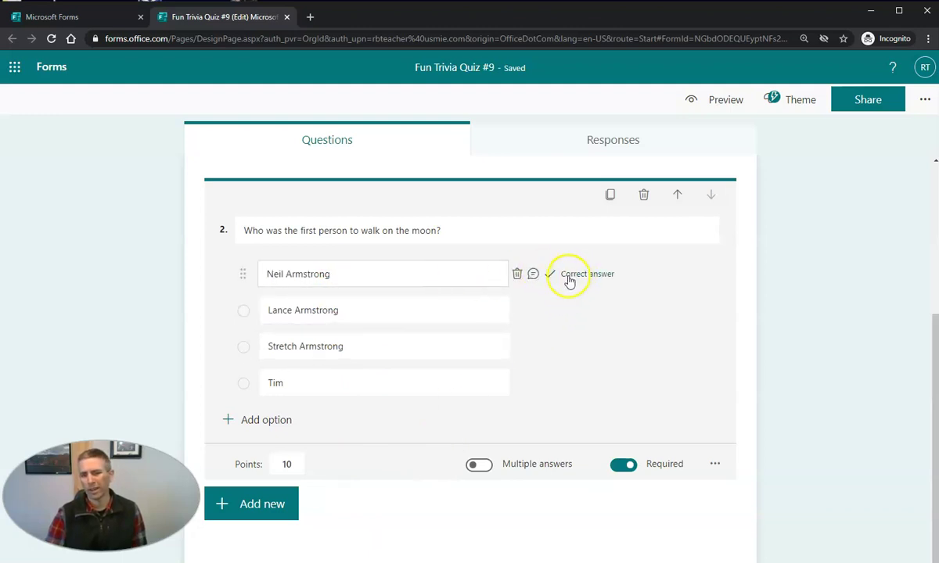
{"action": "left_click", "coordinate": [568, 278]}
{"action": "left_click", "coordinate": [715, 464]}
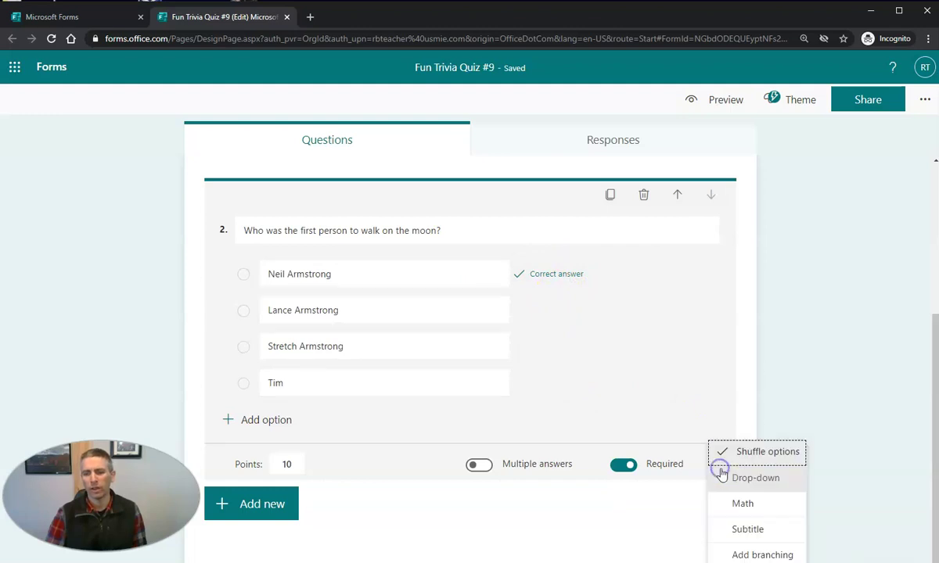
{"action": "left_click", "coordinate": [763, 453]}
{"action": "left_click", "coordinate": [708, 464]}
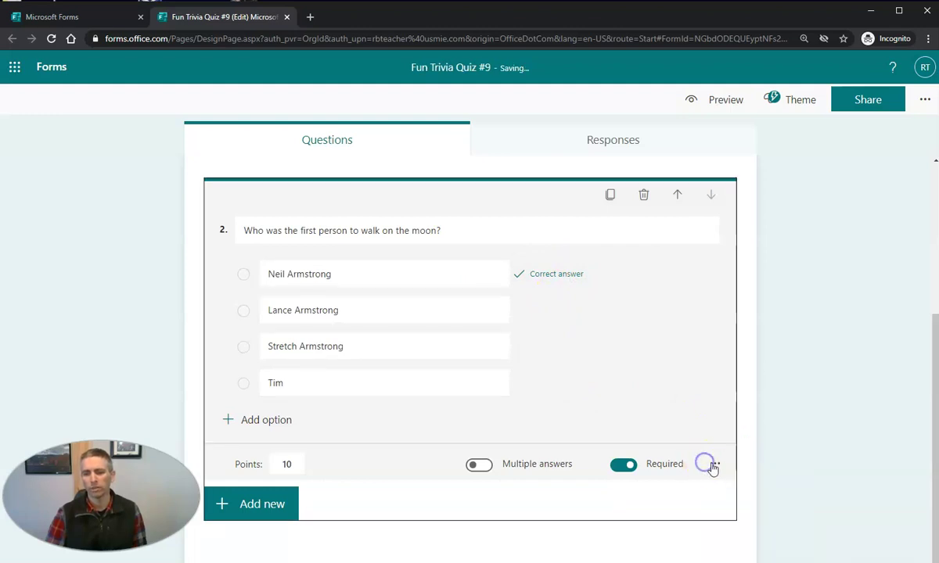
{"action": "left_click", "coordinate": [756, 447]}
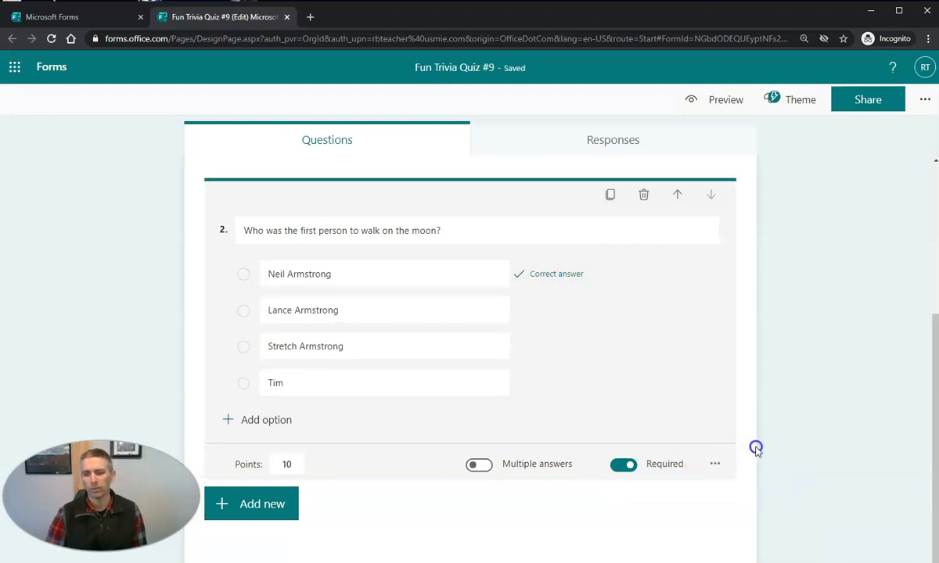
Add choice question 3 worded 'Where in the world would you find this building?'
{"action": "left_click", "coordinate": [258, 507]}
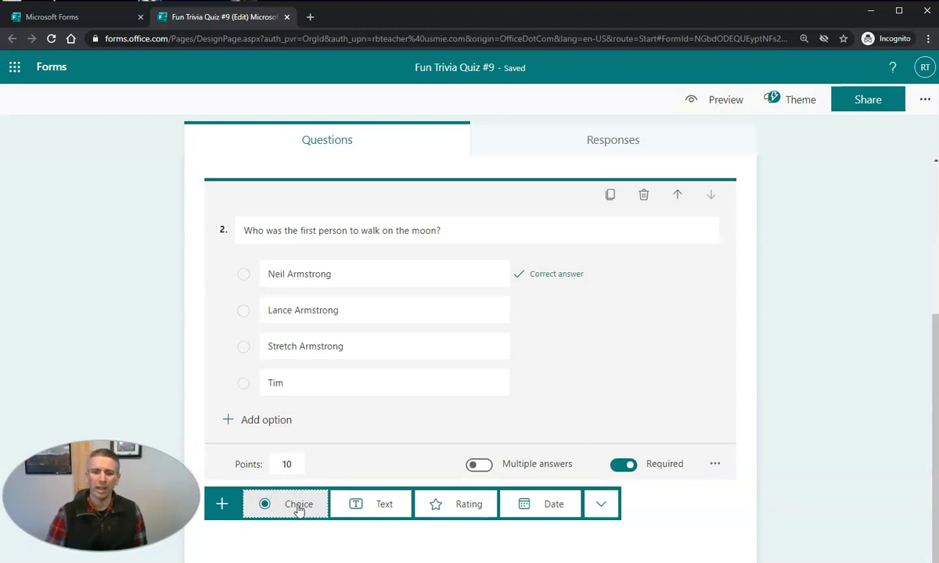
{"action": "left_click", "coordinate": [278, 499]}
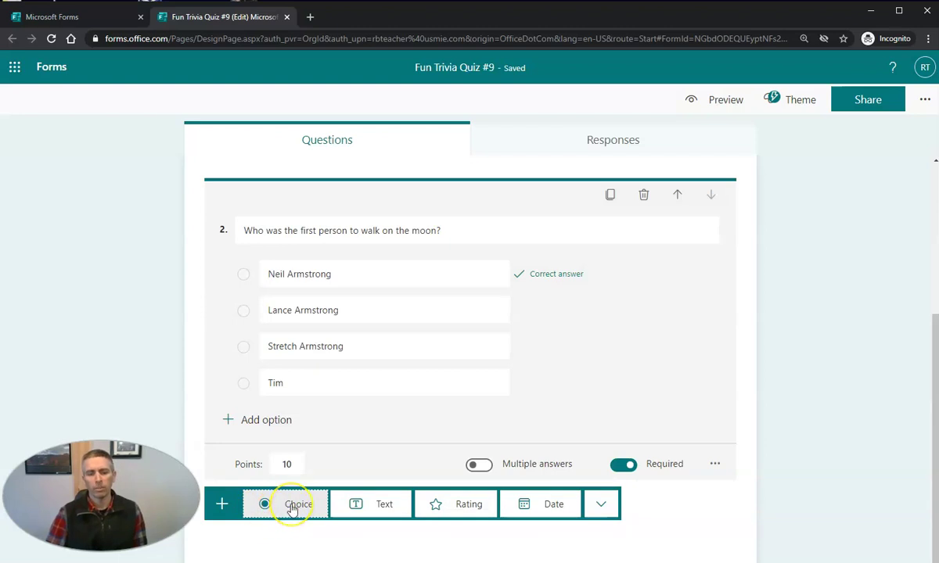
{"action": "left_click", "coordinate": [293, 507]}
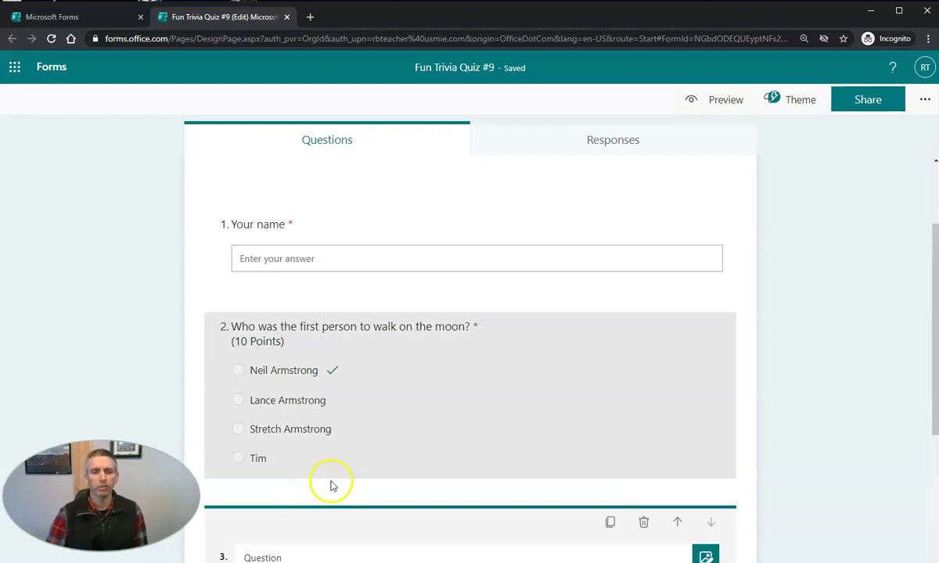
{"action": "left_click", "coordinate": [304, 306]}
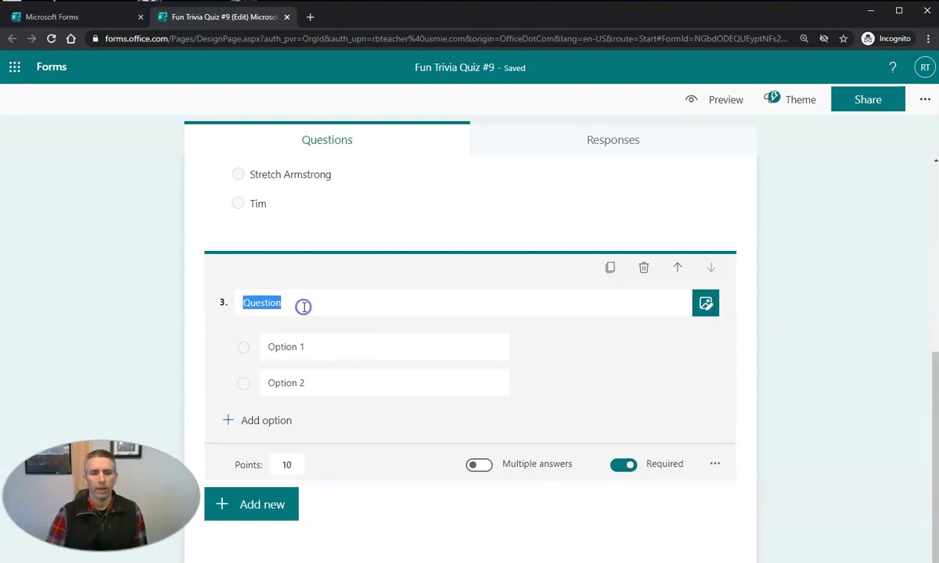
{"action": "type", "text": "Where in the world w"}
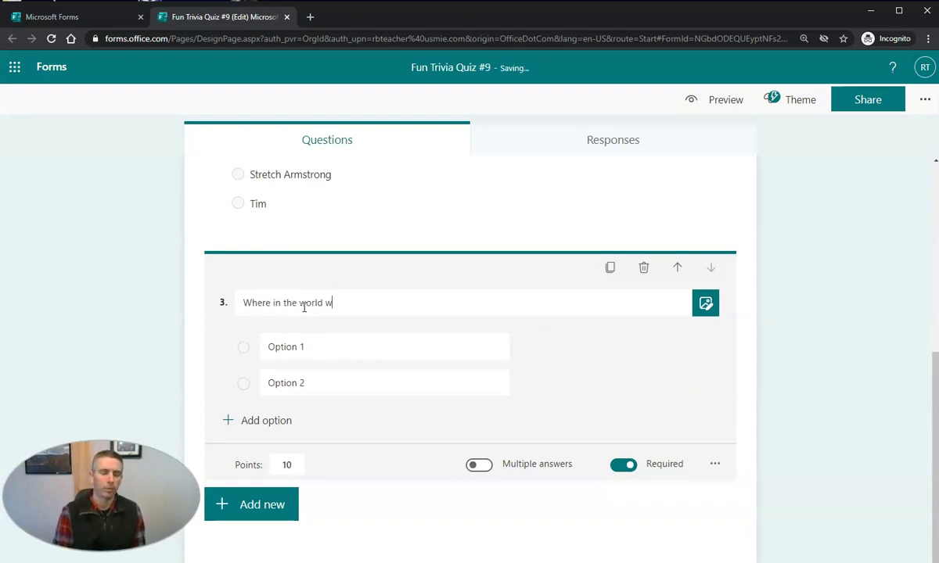
{"action": "type", "text": "ould you find this building?"}
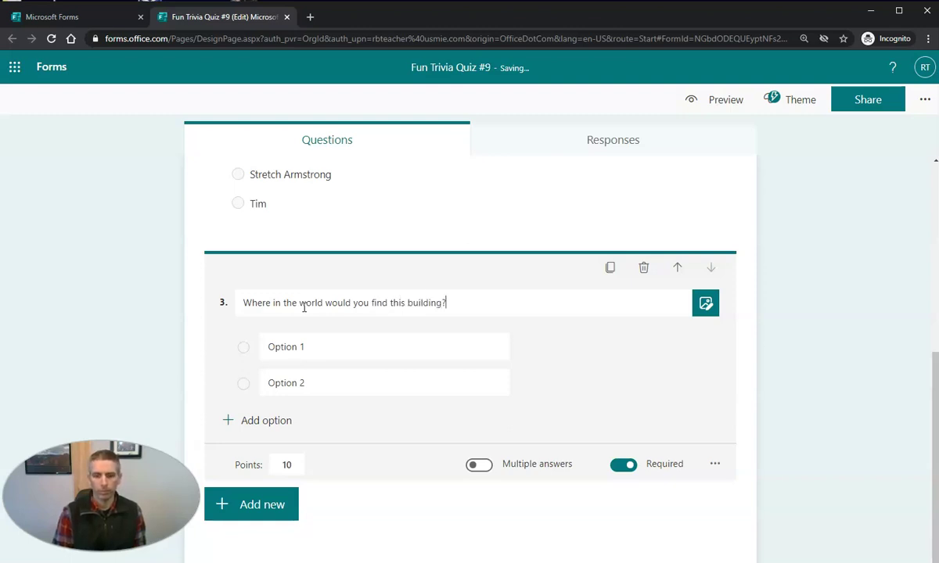
Upload QM2 in Sydney (2) from Desktop > Pictures & Videos for Demos into question 3
{"action": "left_click", "coordinate": [707, 306]}
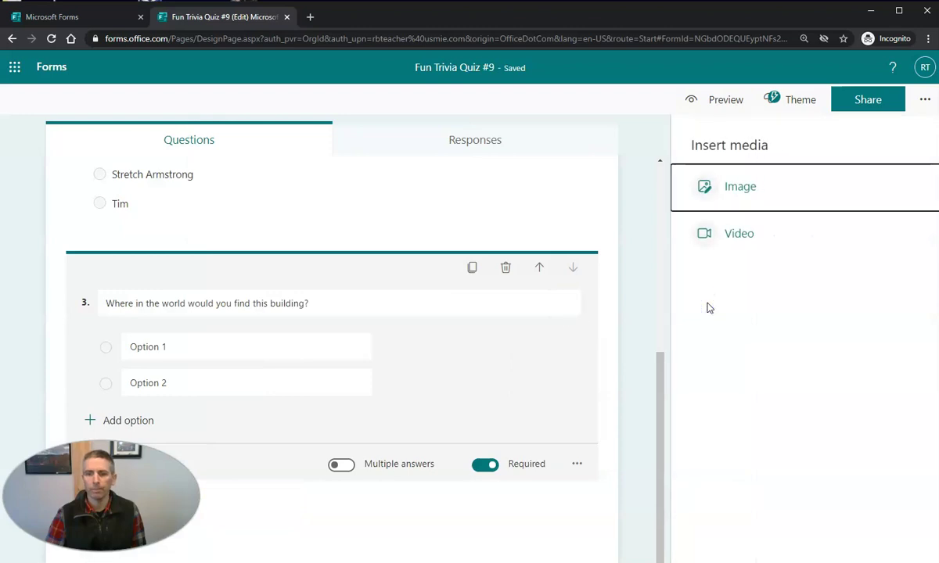
{"action": "left_click", "coordinate": [766, 191]}
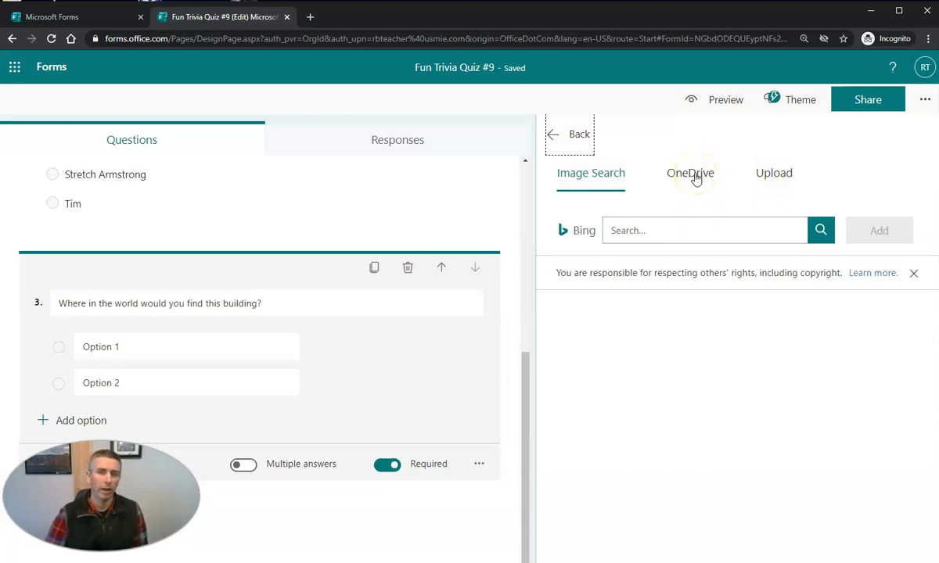
{"action": "left_click", "coordinate": [784, 173]}
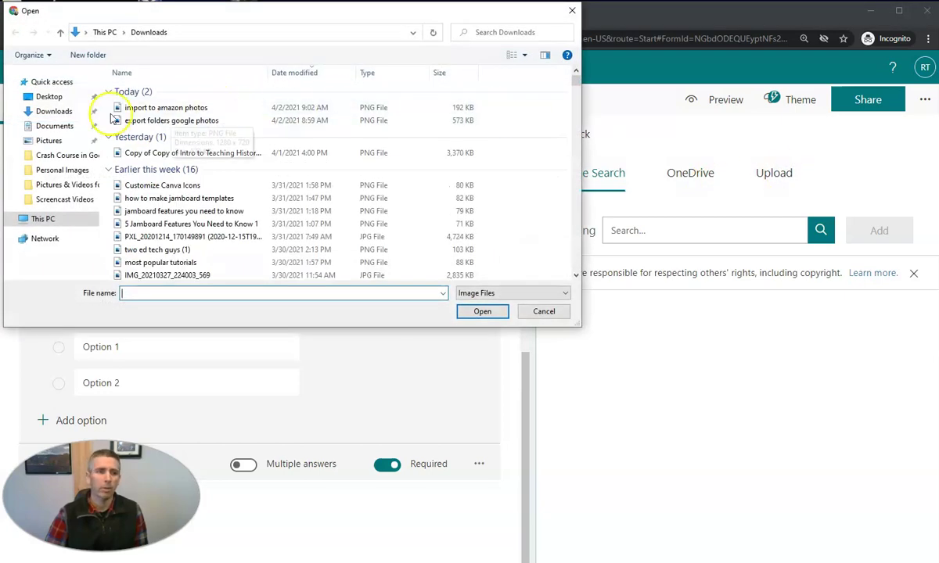
{"action": "left_click", "coordinate": [49, 97]}
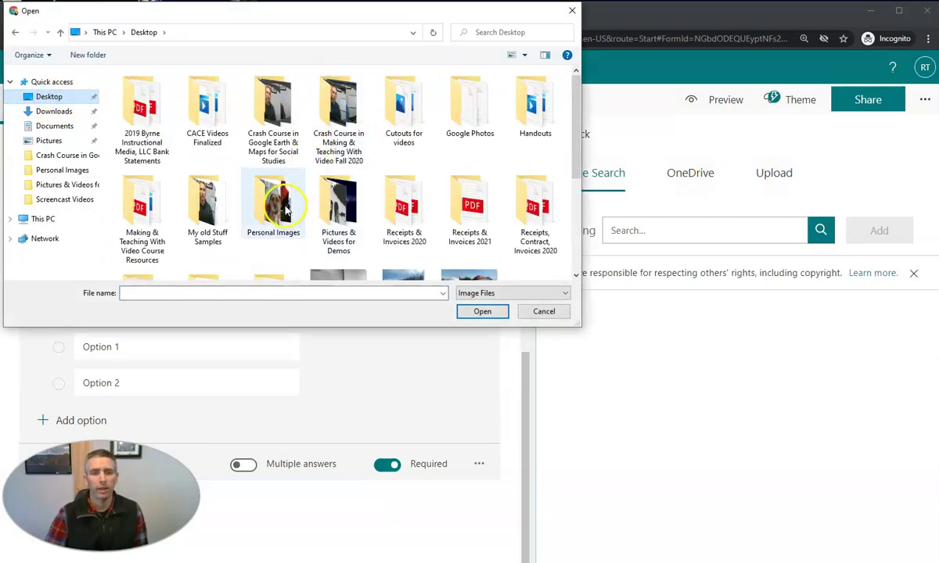
{"action": "double_click", "coordinate": [335, 202]}
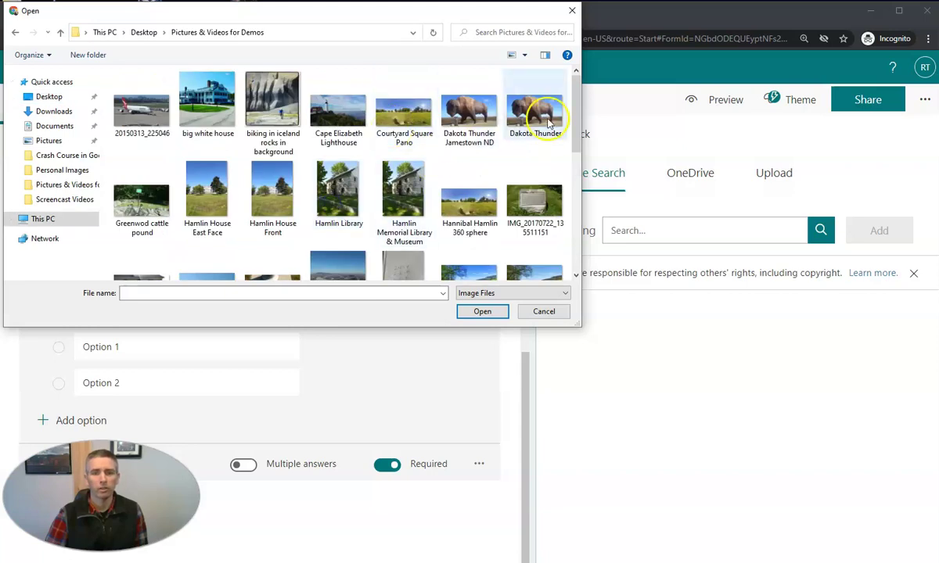
{"action": "left_click_drag", "start_coordinate": [577, 118], "coordinate": [567, 210]}
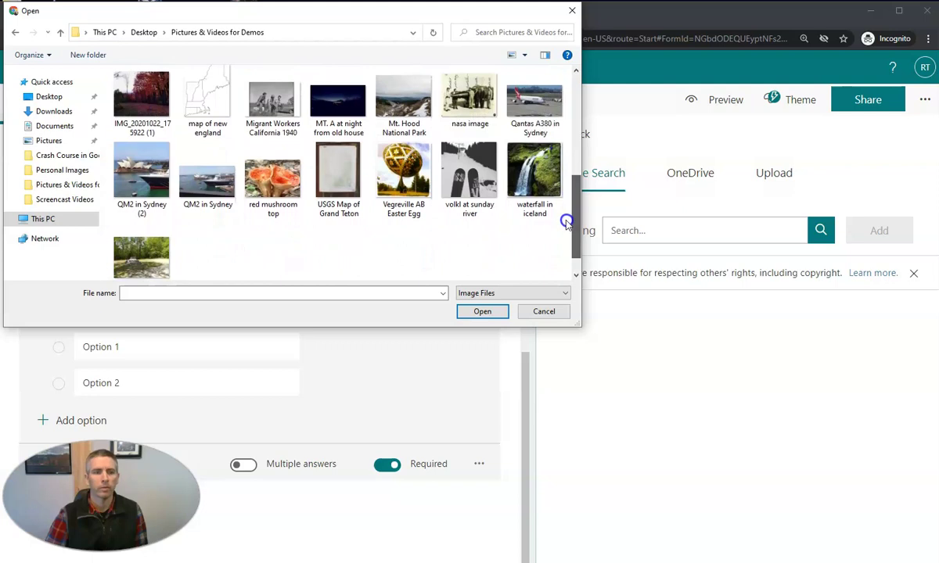
{"action": "left_click", "coordinate": [139, 168]}
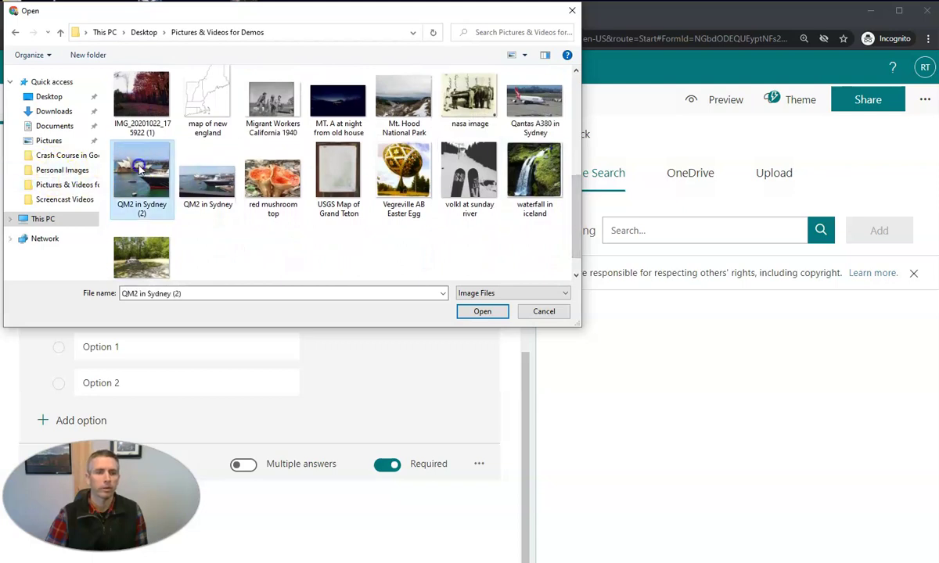
{"action": "left_click", "coordinate": [489, 313]}
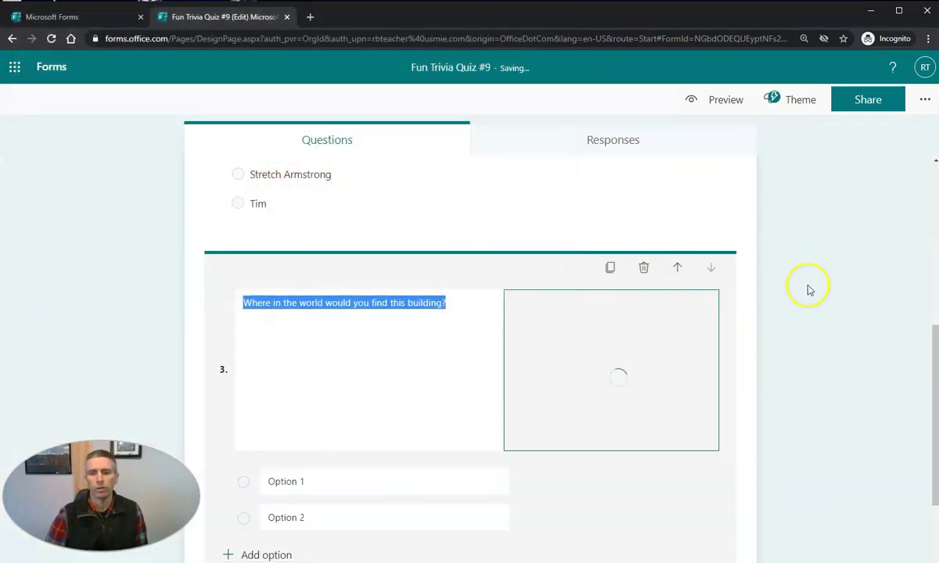
Set question 3's choices to Australia, United States, Canada and Japan, with Australia correct
{"action": "scroll", "coordinate": [830, 288], "scroll_direction": "down", "scroll_amount": 2}
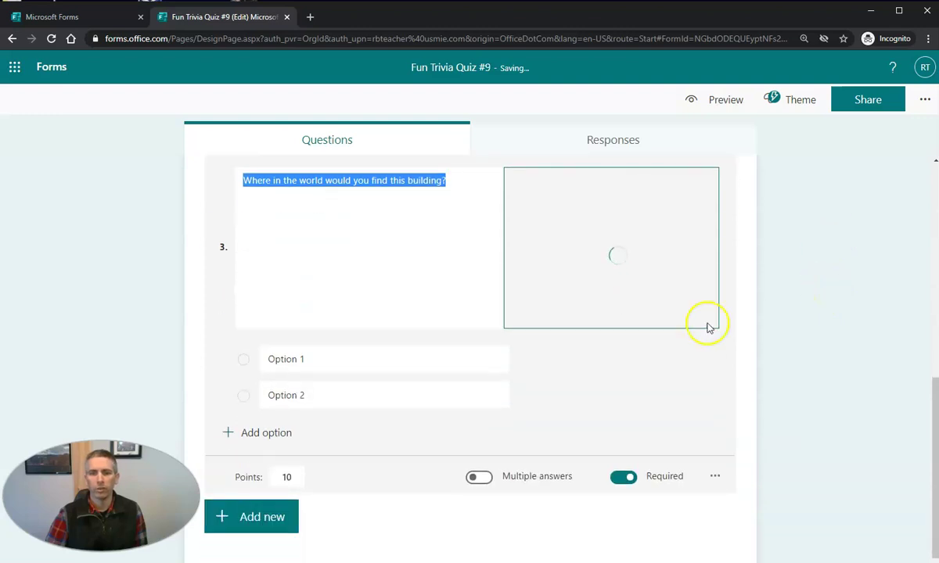
{"action": "left_click", "coordinate": [331, 359]}
{"action": "type", "text": "A"}
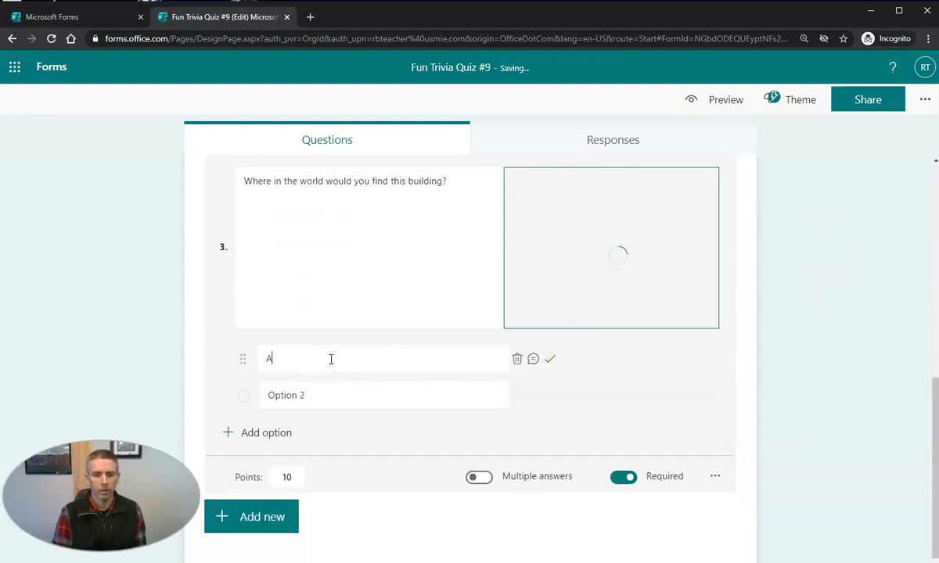
{"action": "type", "text": "ustra"}
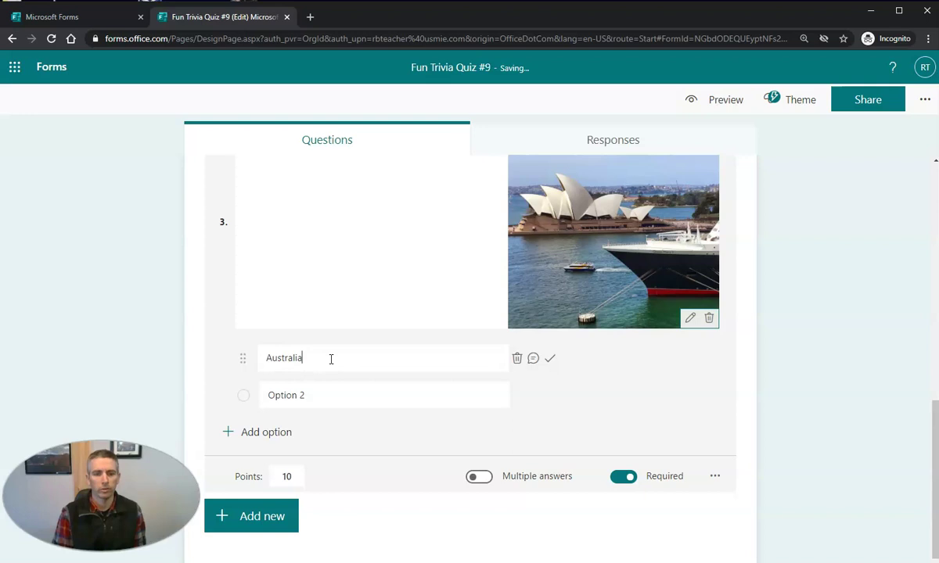
{"action": "type", "text": "lia"}
{"action": "left_click", "coordinate": [324, 395]}
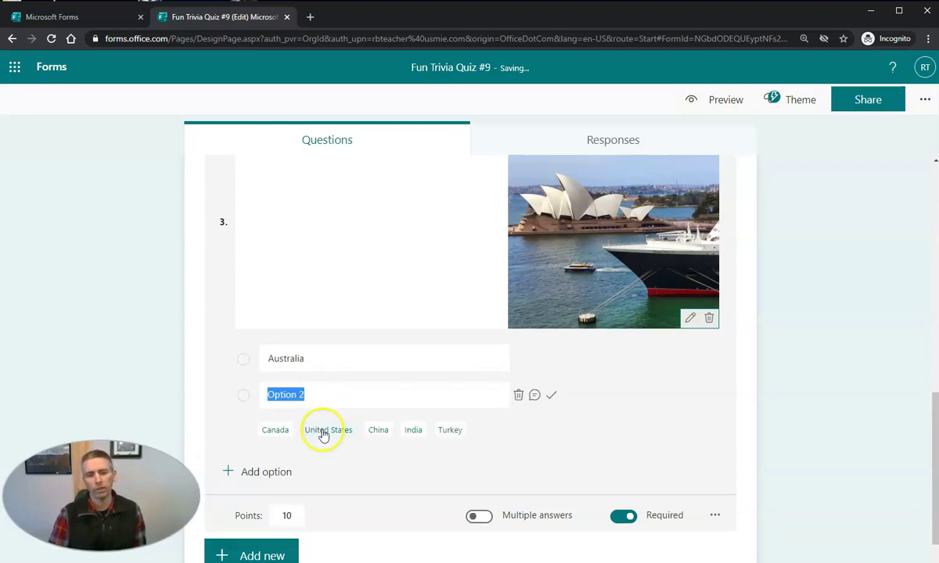
{"action": "left_click", "coordinate": [325, 432]}
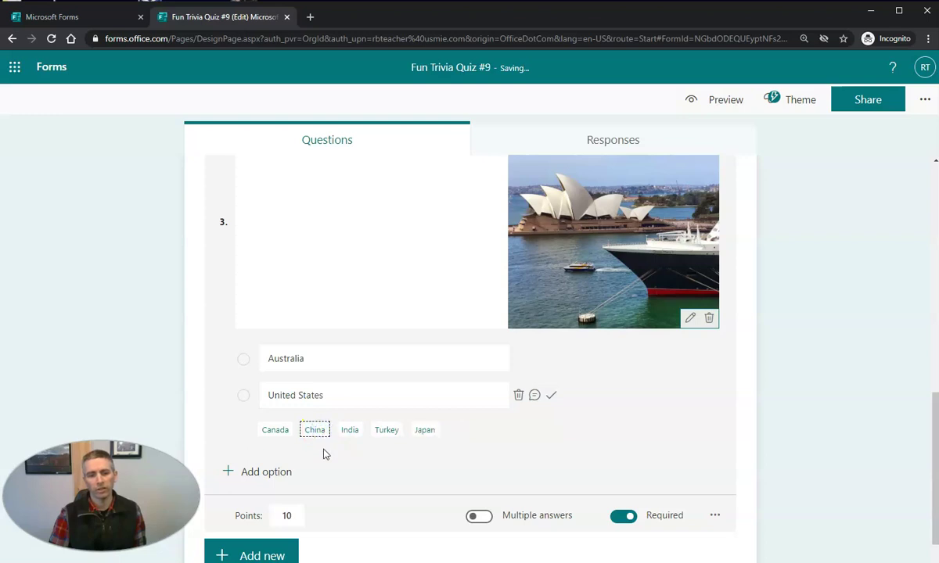
{"action": "left_click", "coordinate": [274, 433]}
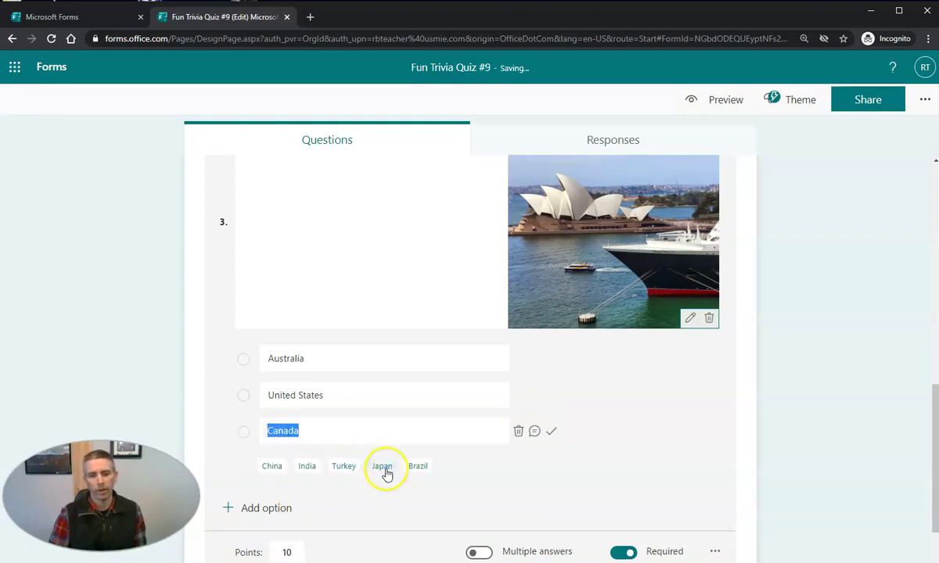
{"action": "left_click", "coordinate": [383, 467]}
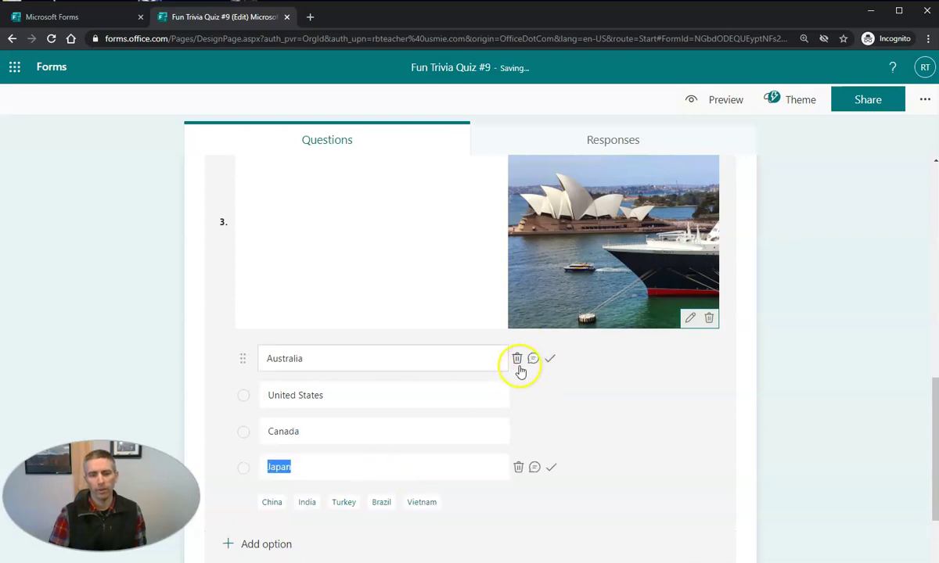
{"action": "left_click", "coordinate": [550, 360]}
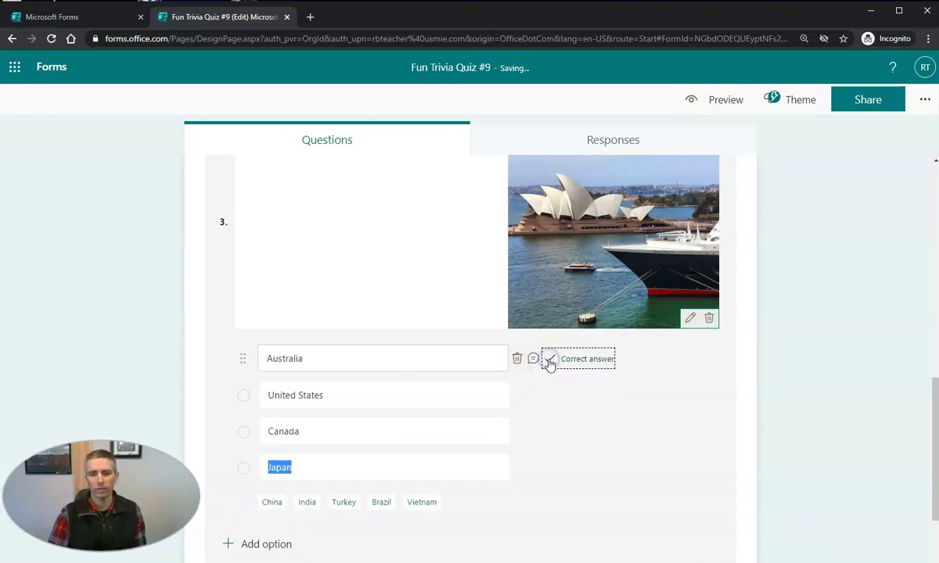
{"action": "scroll", "coordinate": [469, 439], "scroll_direction": "down", "scroll_amount": 2}
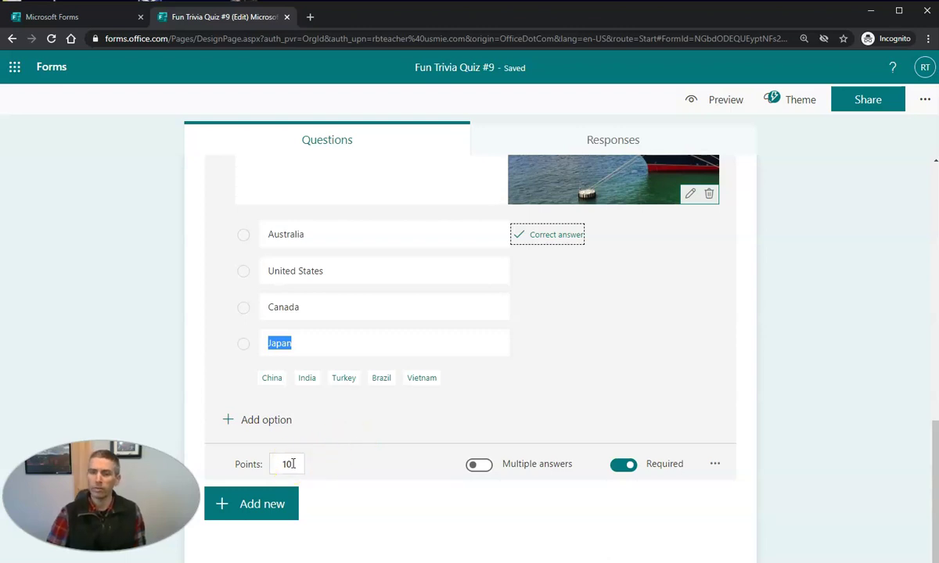
Re-enter 10 points for question 3 and close its settings menu to finish editing
{"action": "left_click", "coordinate": [291, 464]}
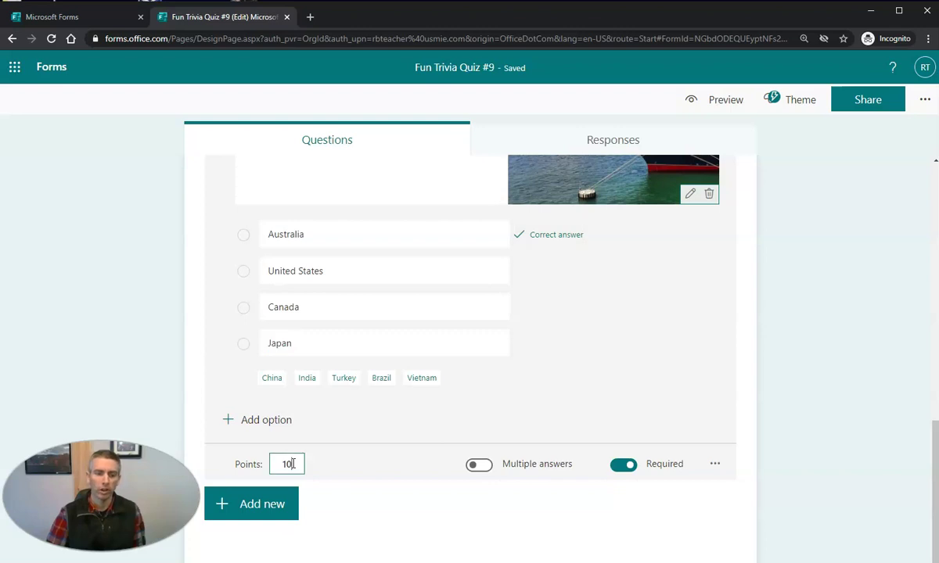
{"action": "key", "text": "BackSpace"}
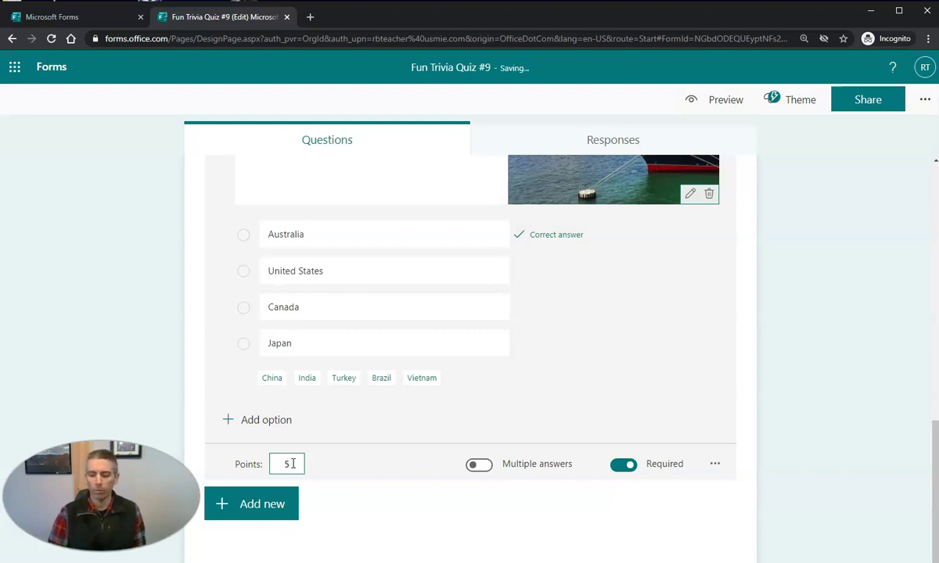
{"action": "type", "text": "10"}
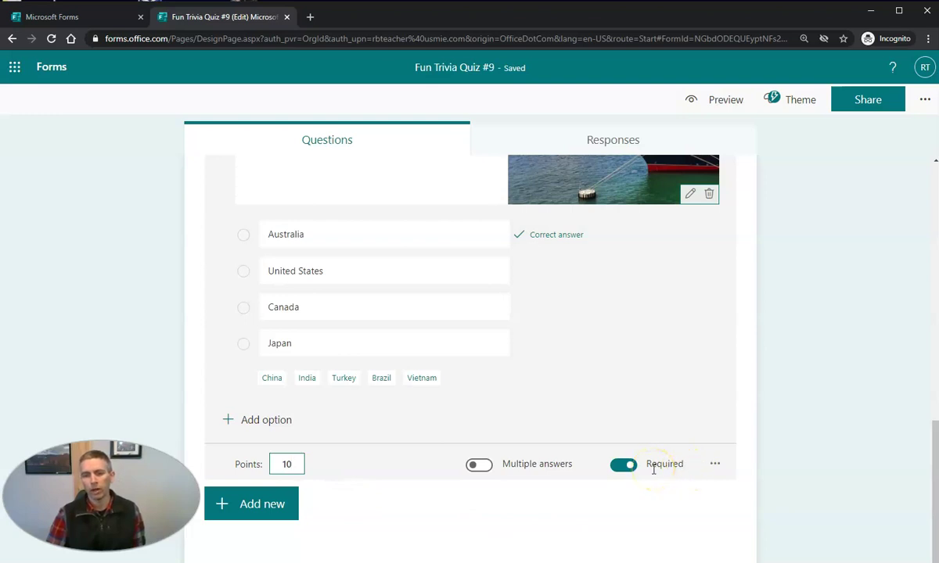
{"action": "left_click", "coordinate": [715, 465]}
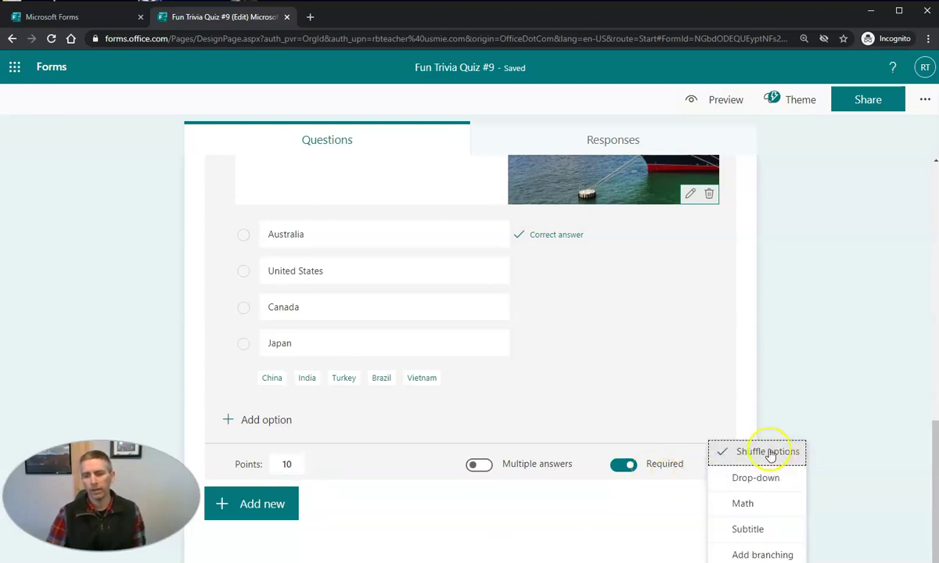
{"action": "left_click", "coordinate": [854, 453]}
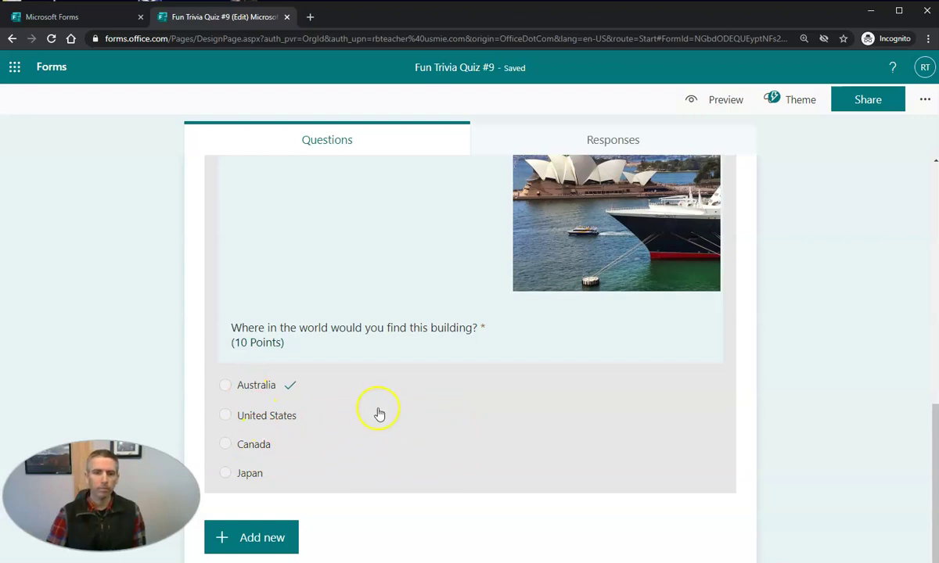
Add text question 4 asking who was the first to walk on the moon
{"action": "left_click", "coordinate": [250, 538]}
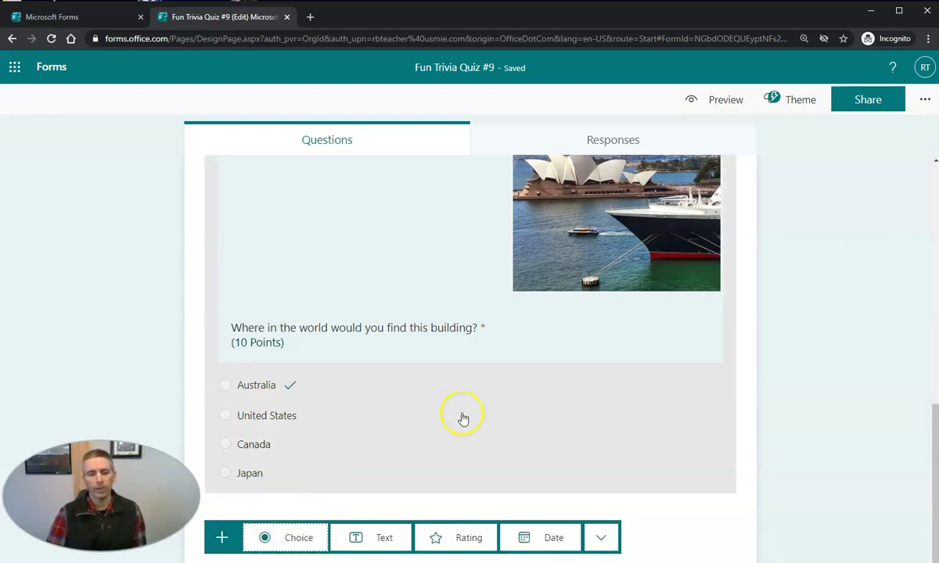
{"action": "left_click", "coordinate": [378, 538]}
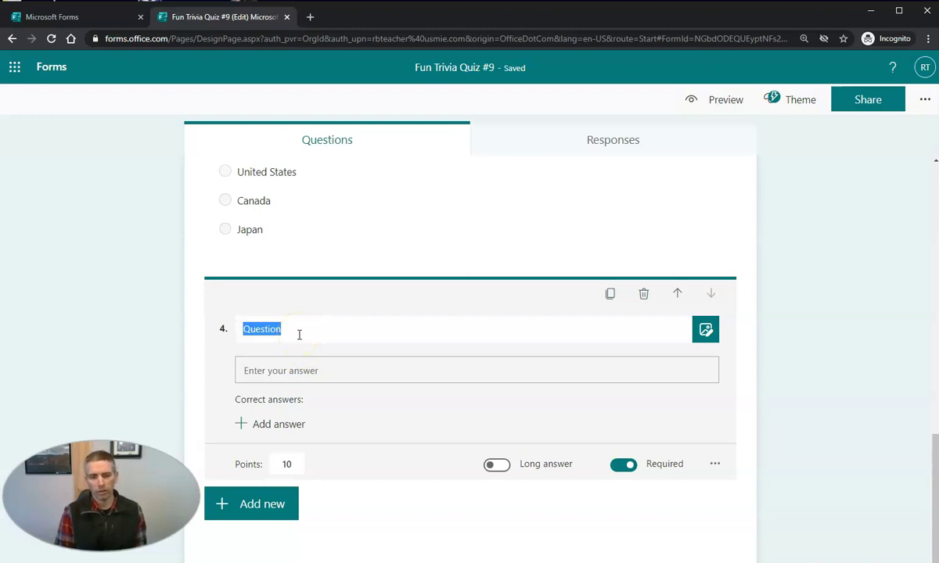
{"action": "type", "text": "W"}
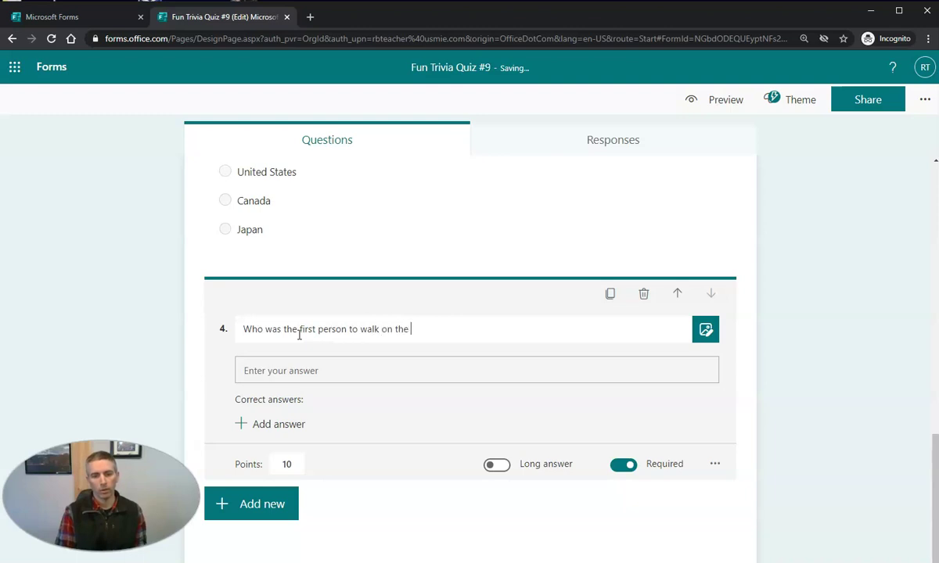
{"action": "key", "text": "BackSpace"}
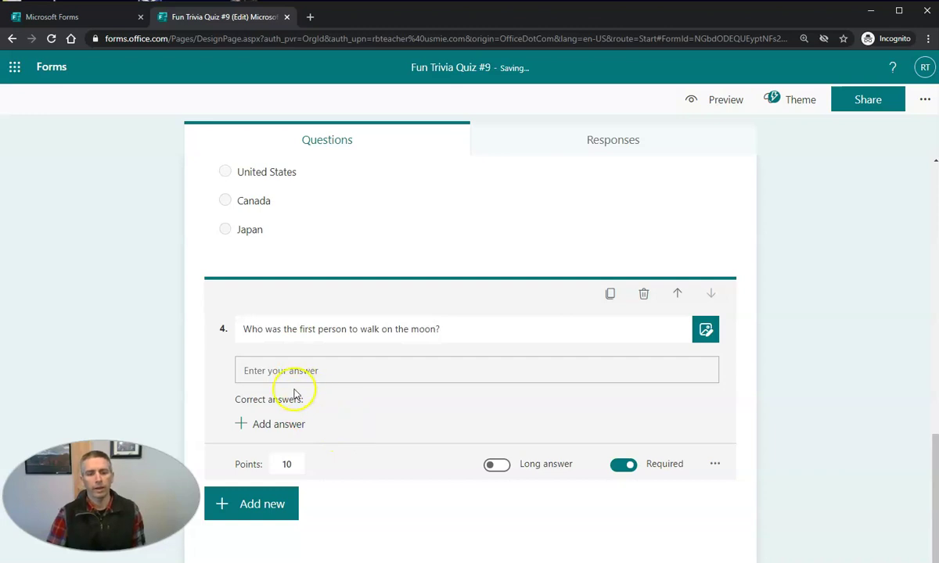
Accept Armstrong and Neil Armstrong as correct answers for question 4
{"action": "left_click", "coordinate": [269, 425]}
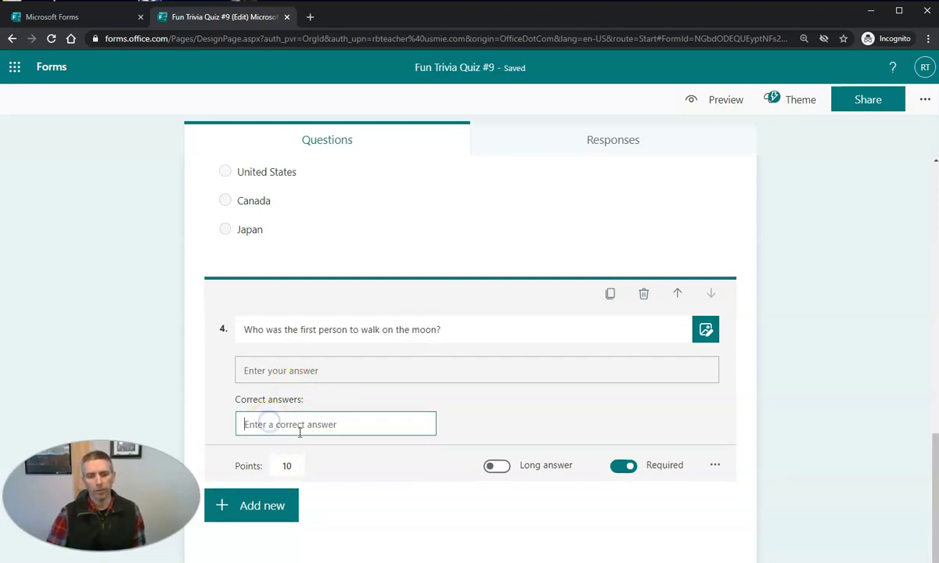
{"action": "type", "text": "Armstrong"}
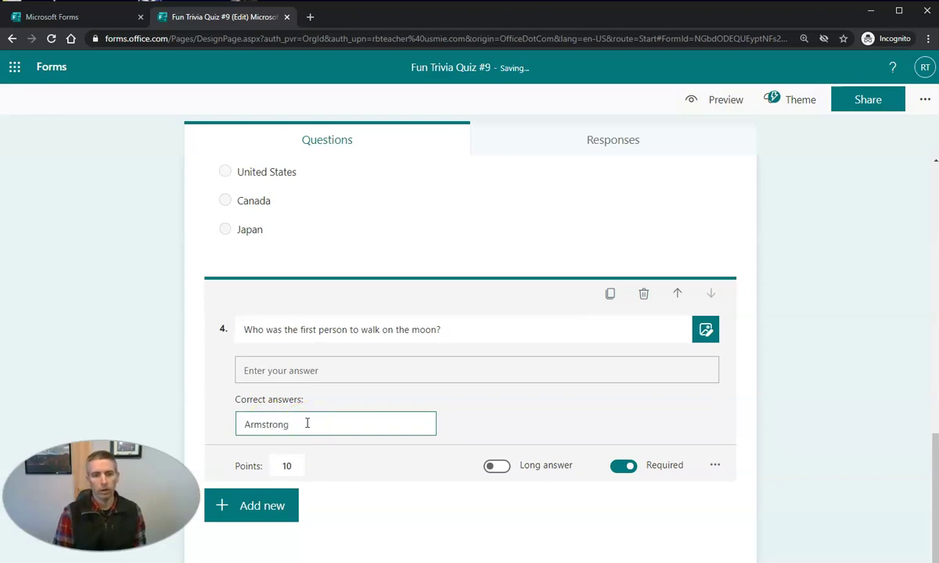
{"action": "key", "text": "Return"}
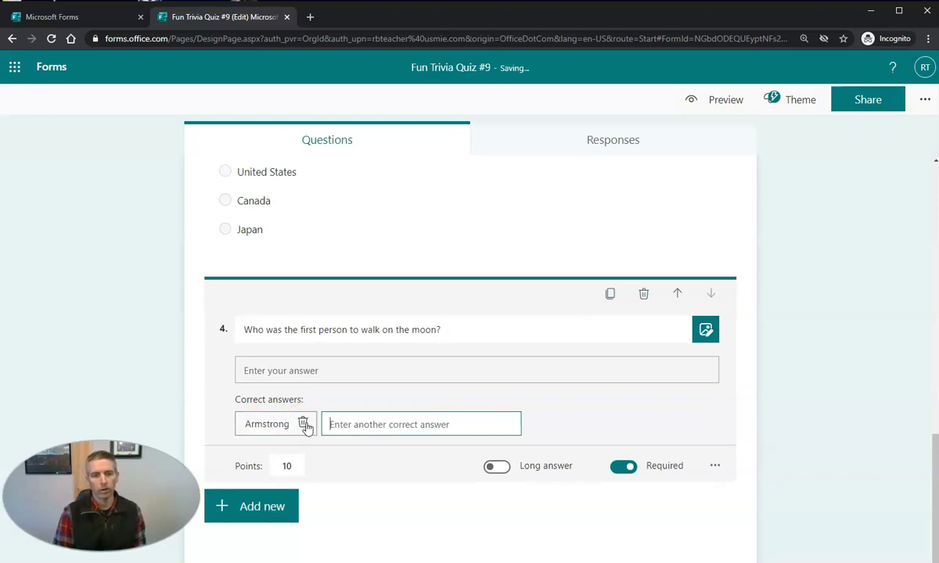
{"action": "type", "text": "Neil Armstrong"}
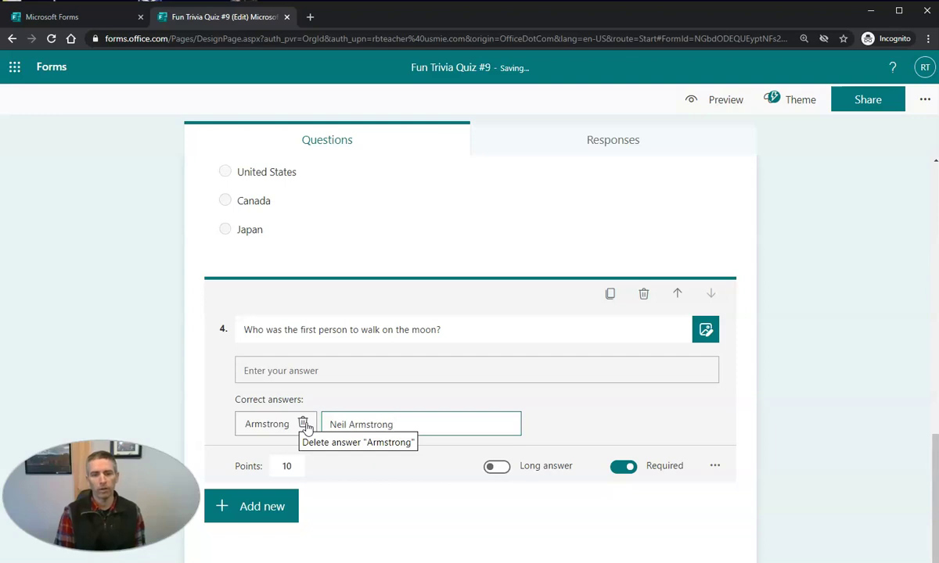
{"action": "key", "text": "Return"}
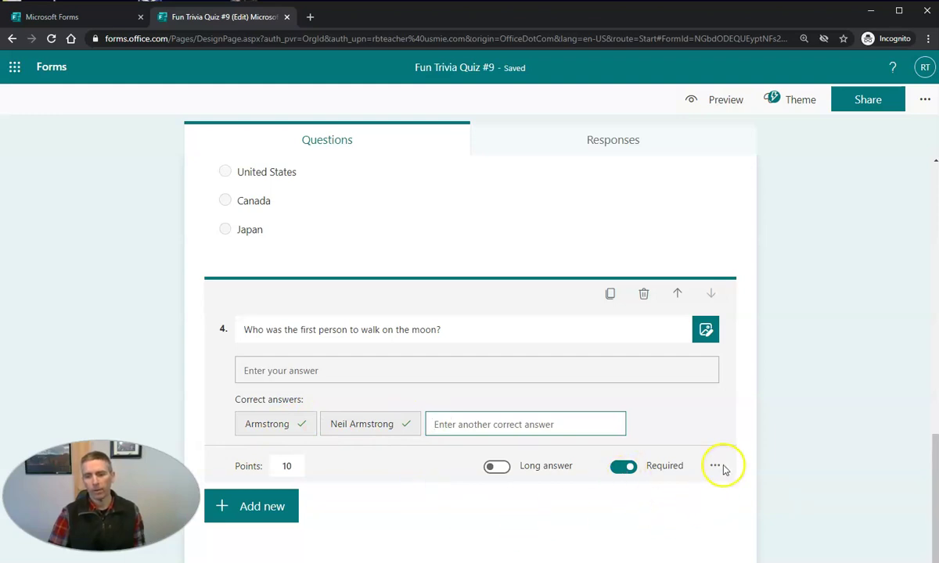
Add text question 5 asking 'Where do the Boston Red Sox play baseball?'
{"action": "left_click", "coordinate": [266, 513]}
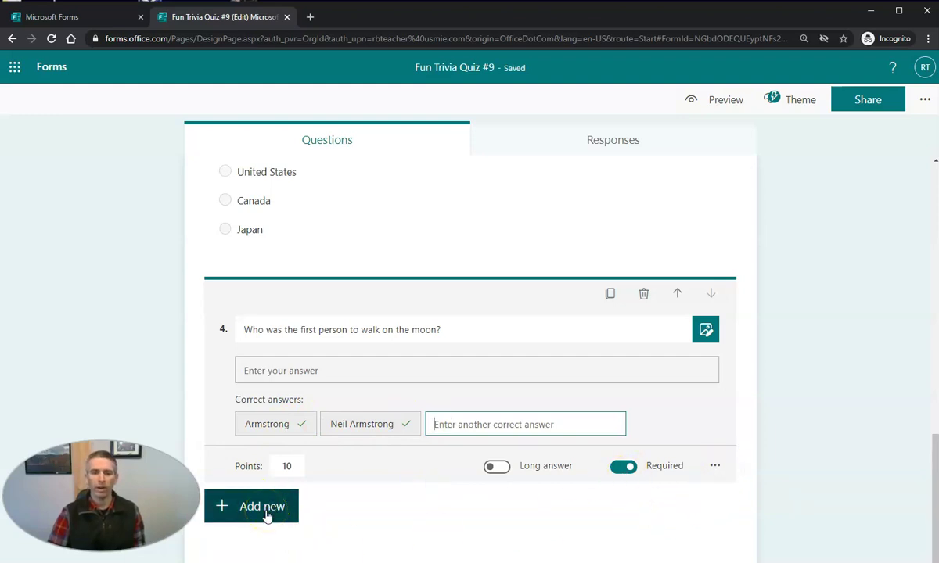
{"action": "left_click", "coordinate": [231, 505]}
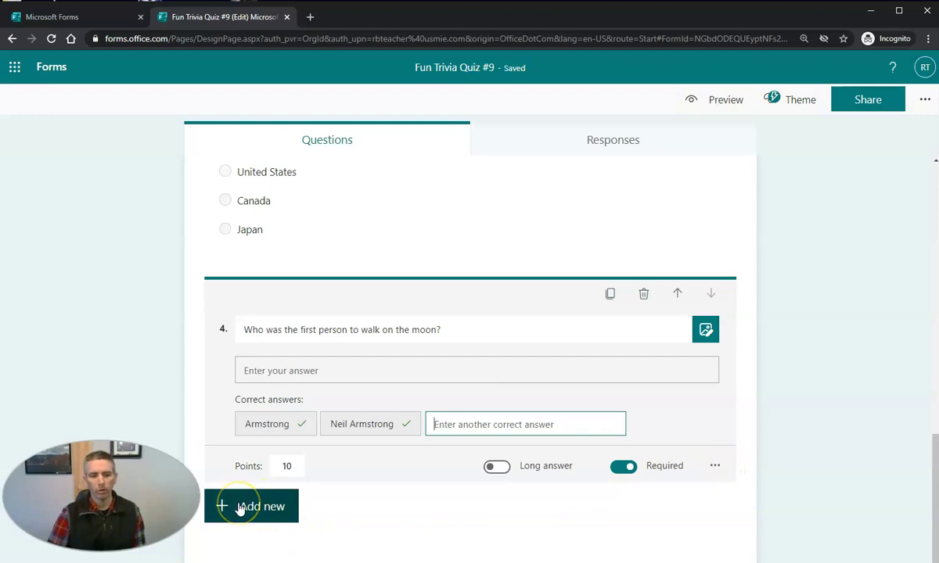
{"action": "left_click", "coordinate": [240, 508]}
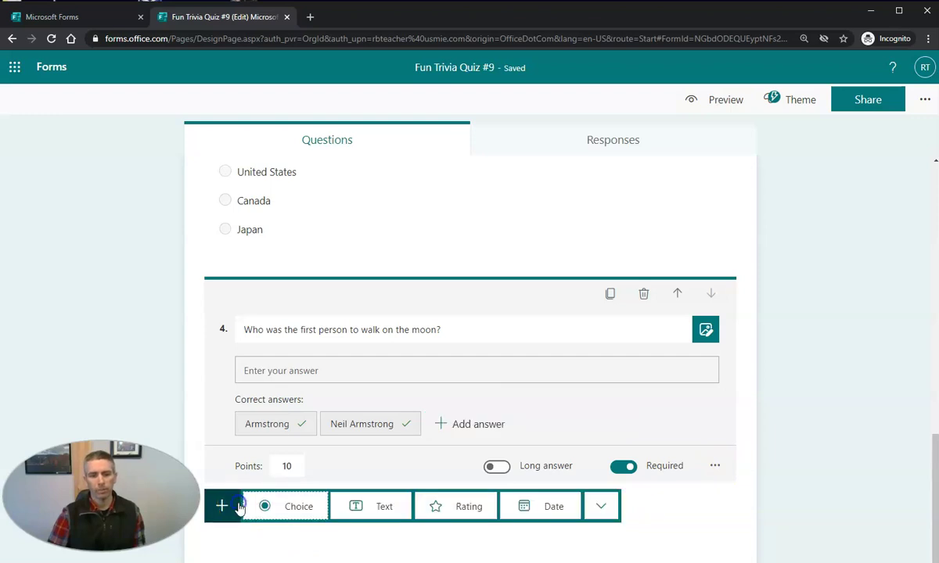
{"action": "left_click", "coordinate": [384, 506]}
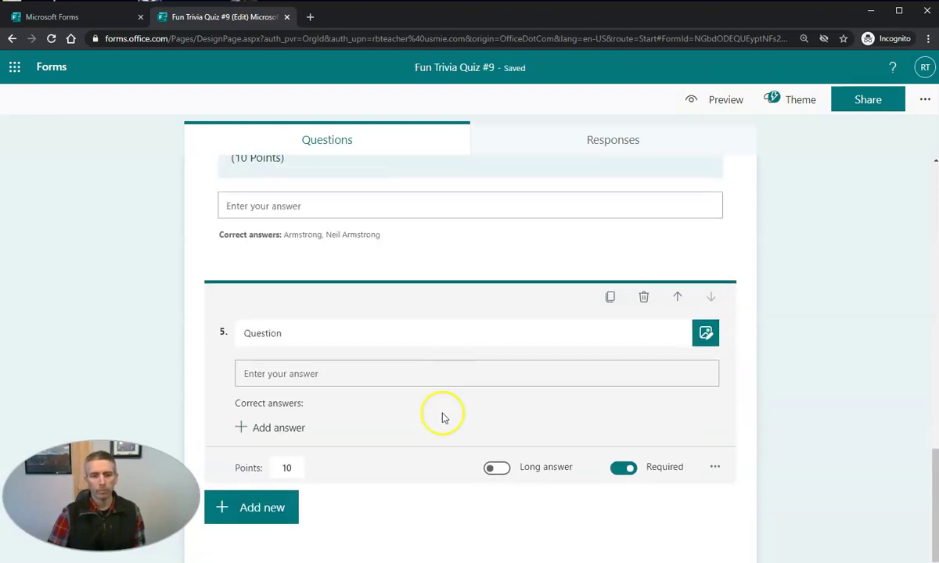
{"action": "double_click", "coordinate": [294, 330]}
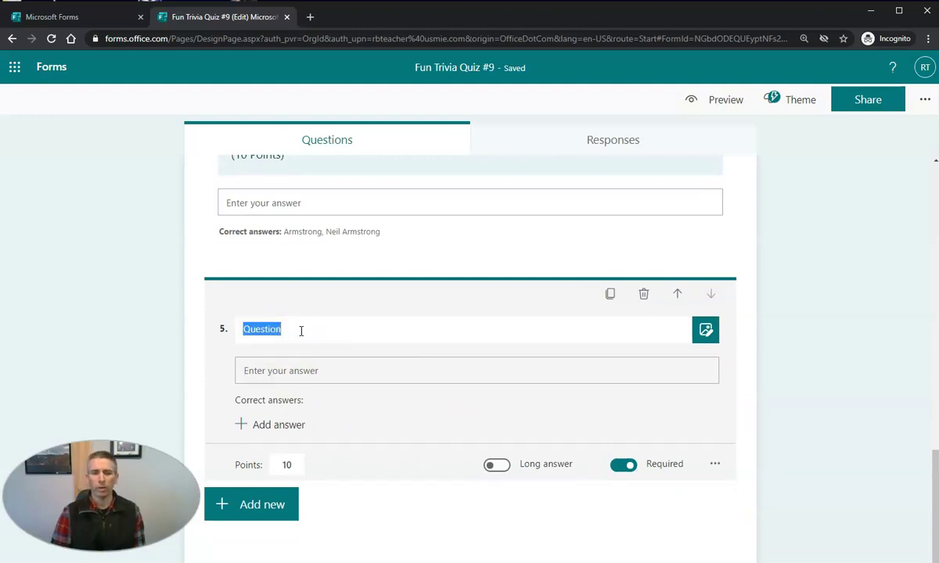
{"action": "type", "text": "Where"}
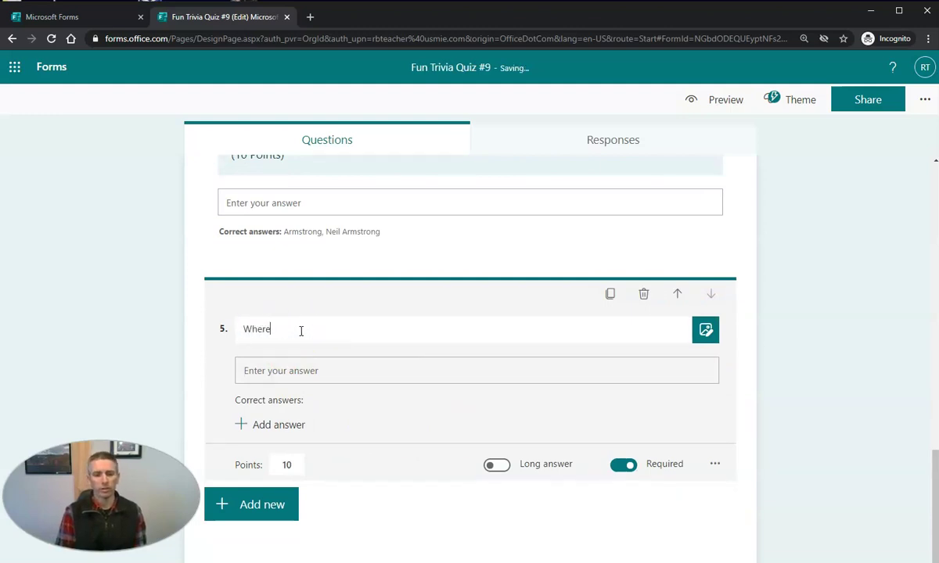
{"action": "type", "text": " do the"}
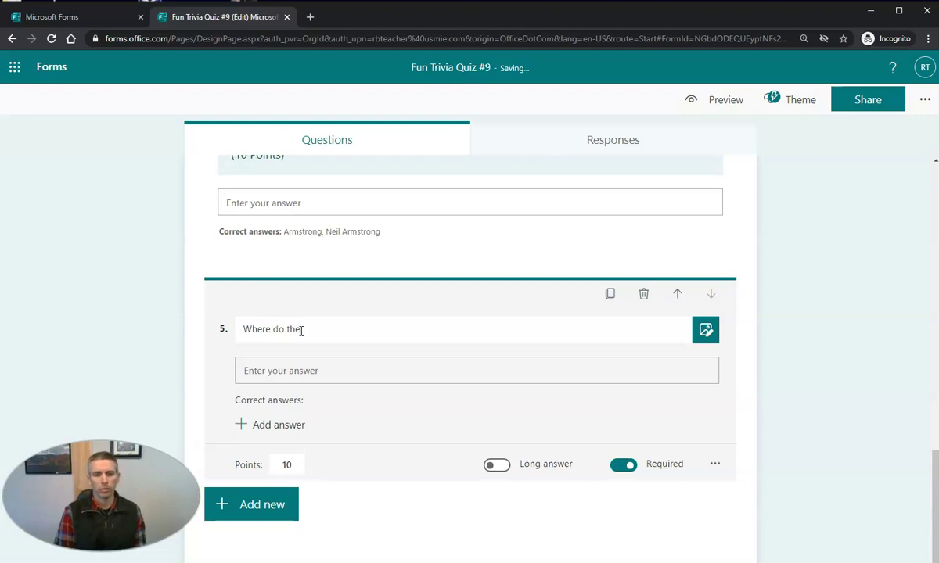
{"action": "type", "text": " Boston Red Sox "}
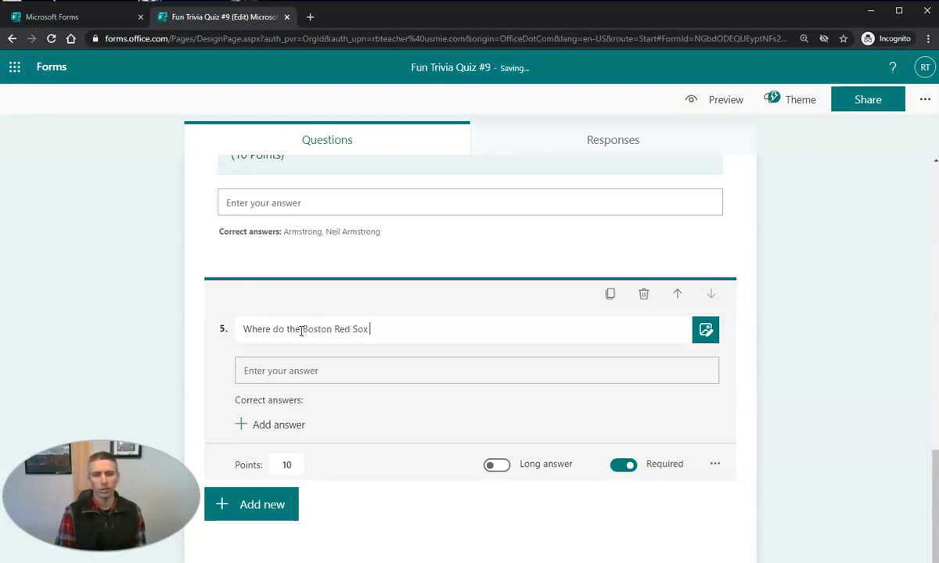
{"action": "type", "text": "play baseball?"}
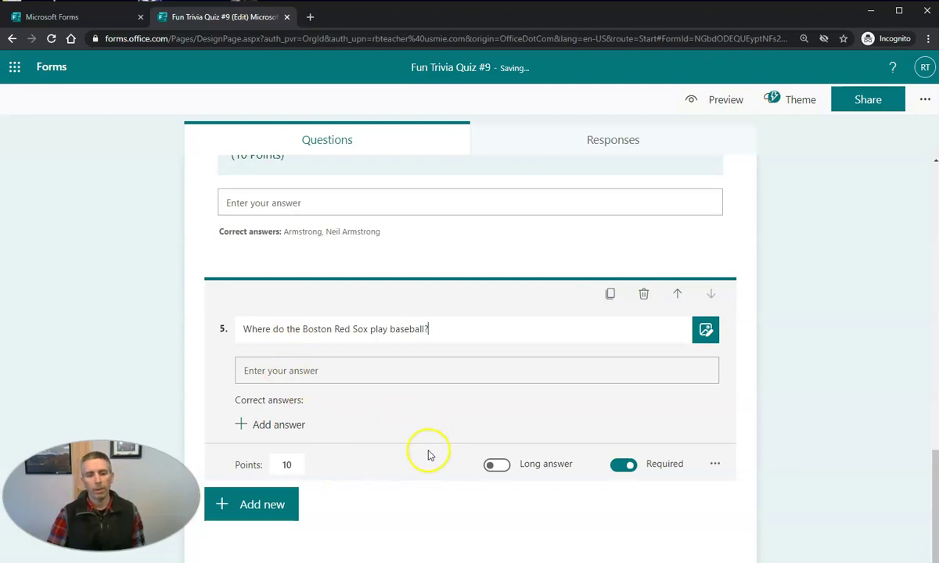
Toggle Long answer for question 5 on, off, and on again, leaving it enabled
{"action": "left_click", "coordinate": [497, 466]}
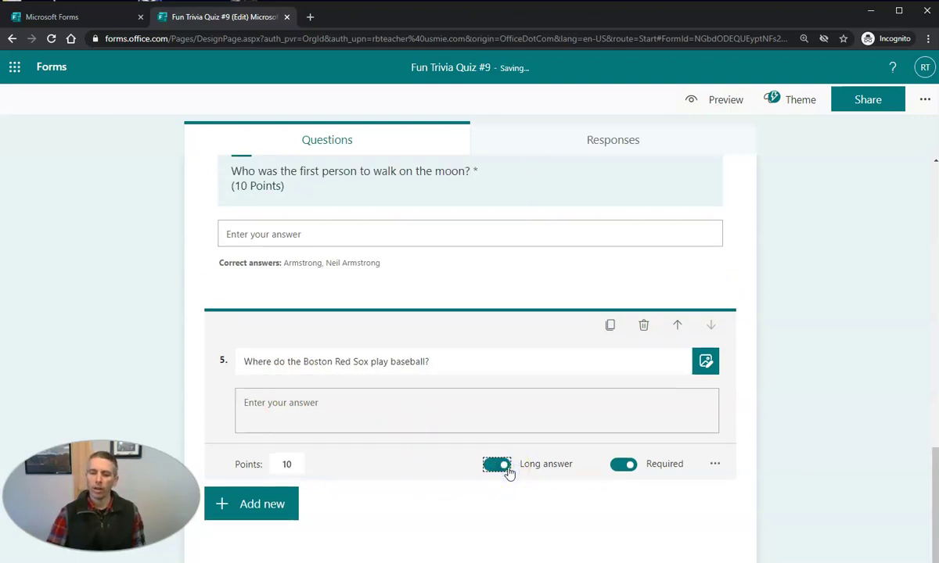
{"action": "left_click", "coordinate": [497, 466]}
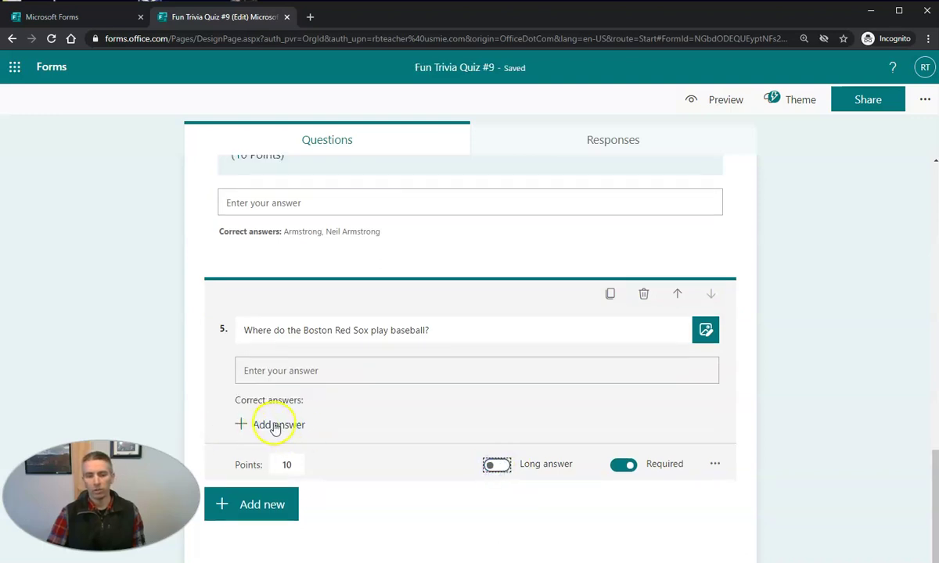
{"action": "left_click", "coordinate": [499, 465]}
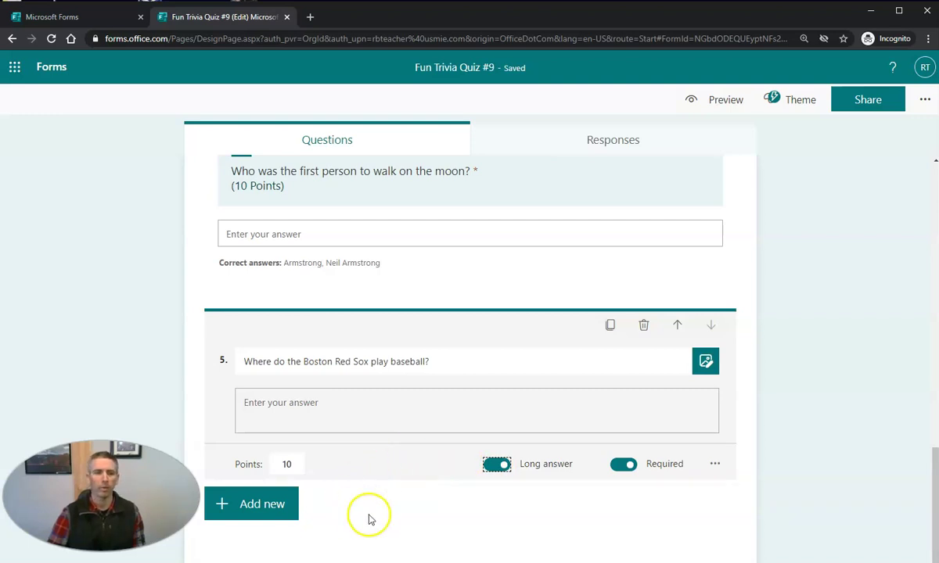
Browse the theme choices, trying the classroom background and then a green colour theme
{"action": "scroll", "coordinate": [408, 391], "scroll_direction": "up", "scroll_amount": 15}
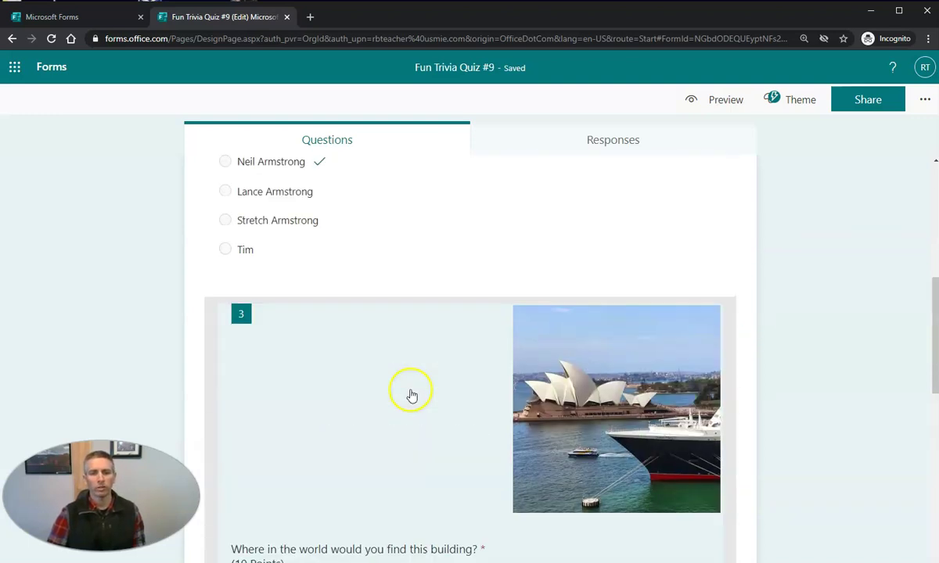
{"action": "scroll", "coordinate": [415, 399], "scroll_direction": "up", "scroll_amount": 4}
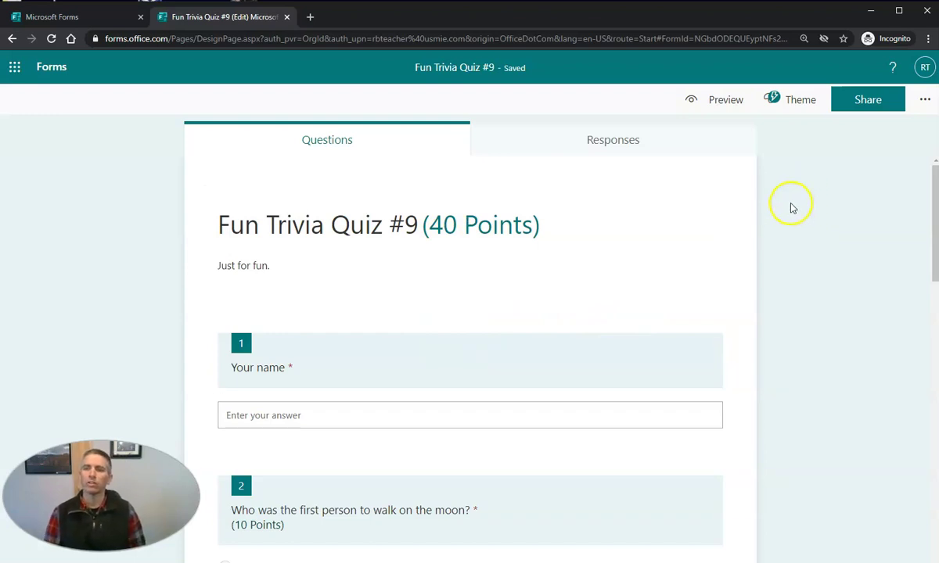
{"action": "left_click", "coordinate": [798, 106]}
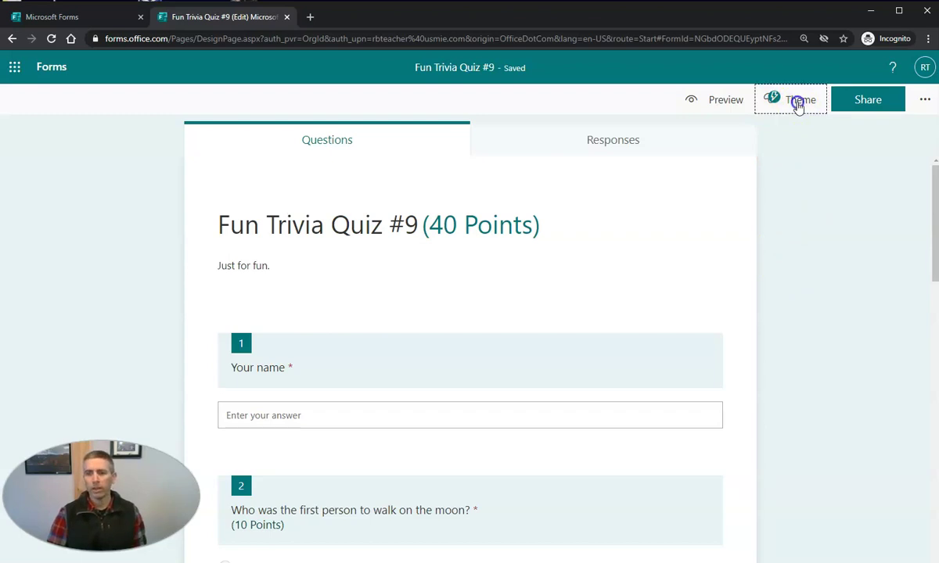
{"action": "scroll", "coordinate": [789, 362], "scroll_direction": "down", "scroll_amount": 8}
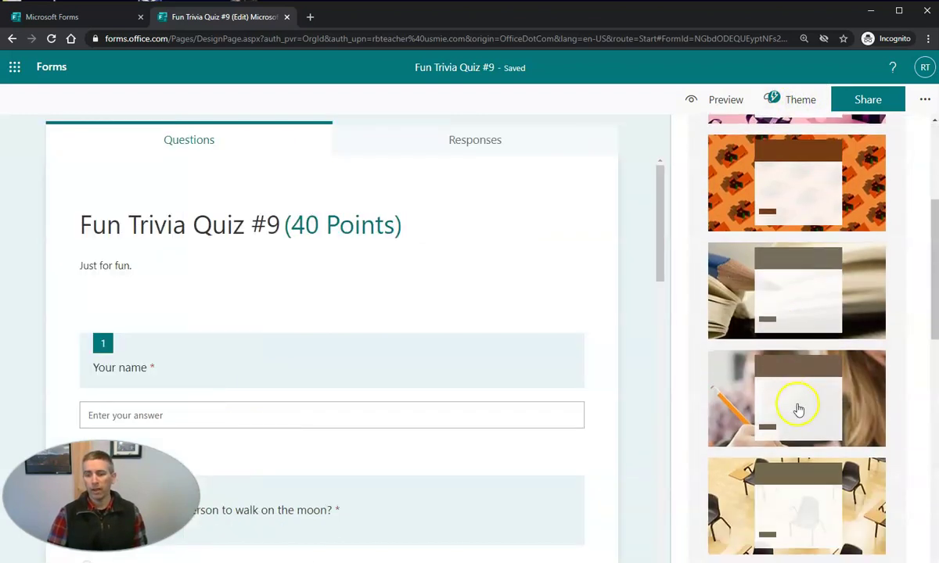
{"action": "left_click", "coordinate": [802, 280]}
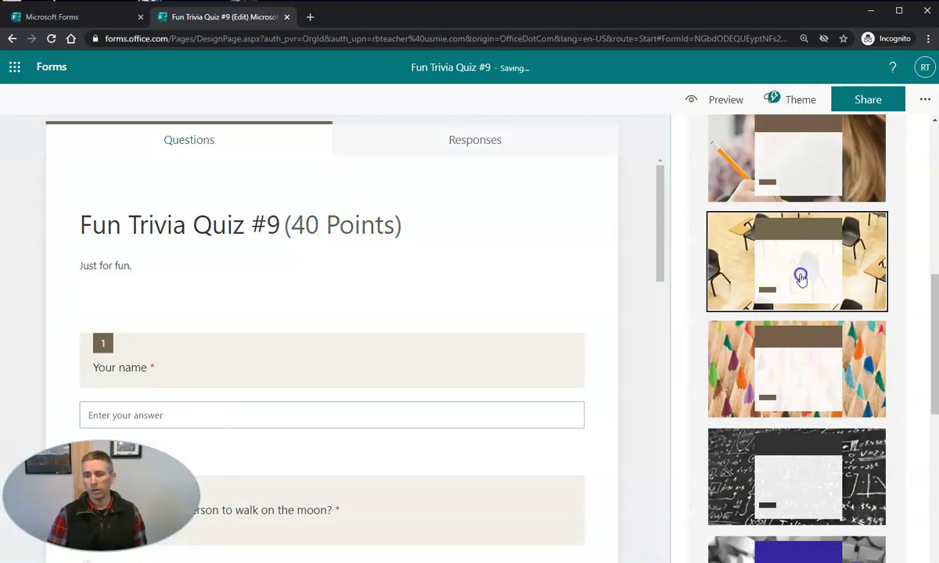
{"action": "scroll", "coordinate": [802, 280], "scroll_direction": "down", "scroll_amount": 6}
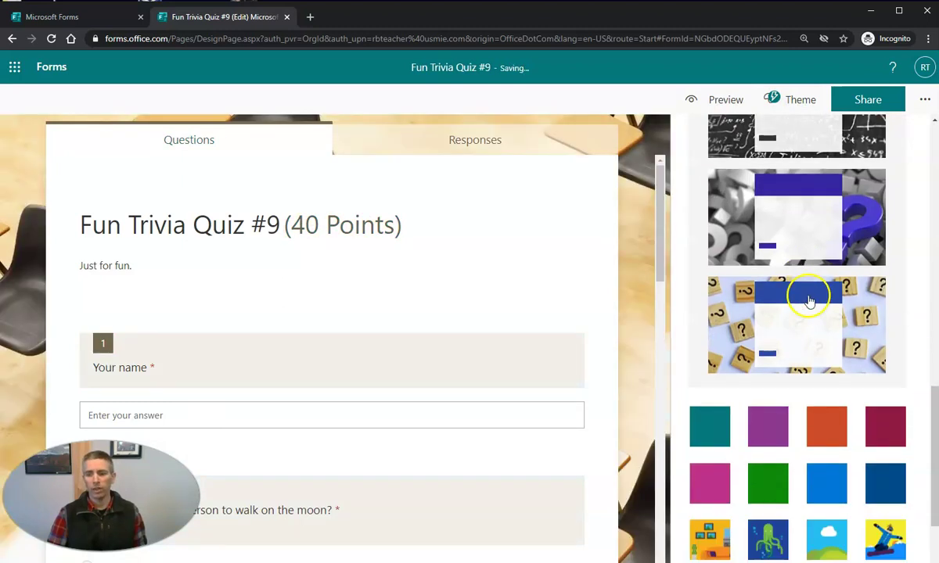
{"action": "left_click", "coordinate": [767, 365]}
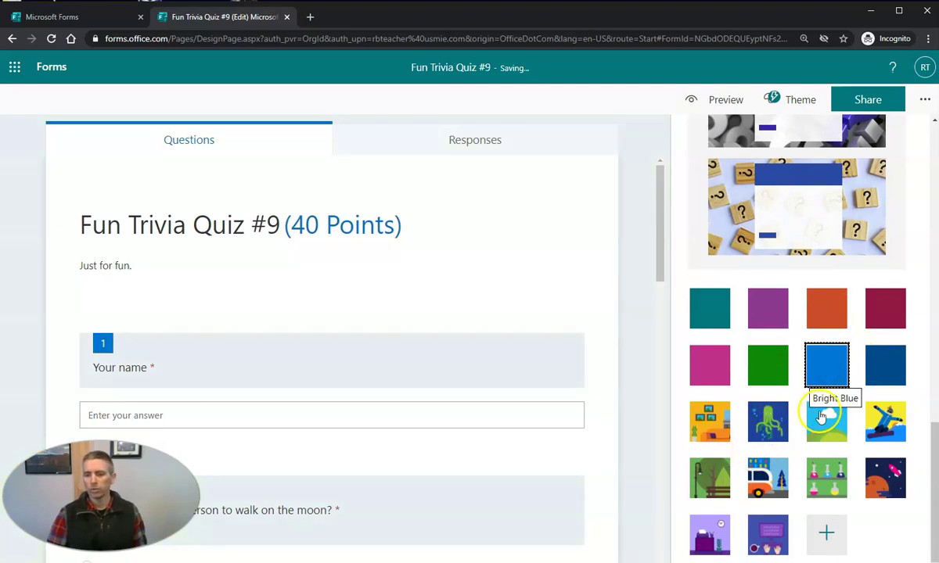
Apply the Bright Blue colour theme and close the theme panel
{"action": "left_click", "coordinate": [828, 374]}
{"action": "left_click", "coordinate": [826, 534]}
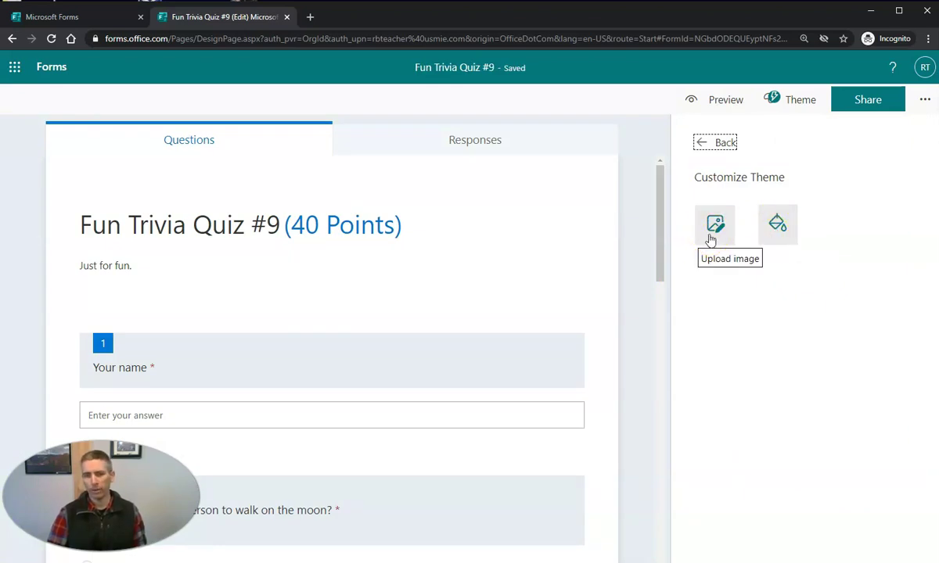
{"action": "left_click", "coordinate": [717, 140]}
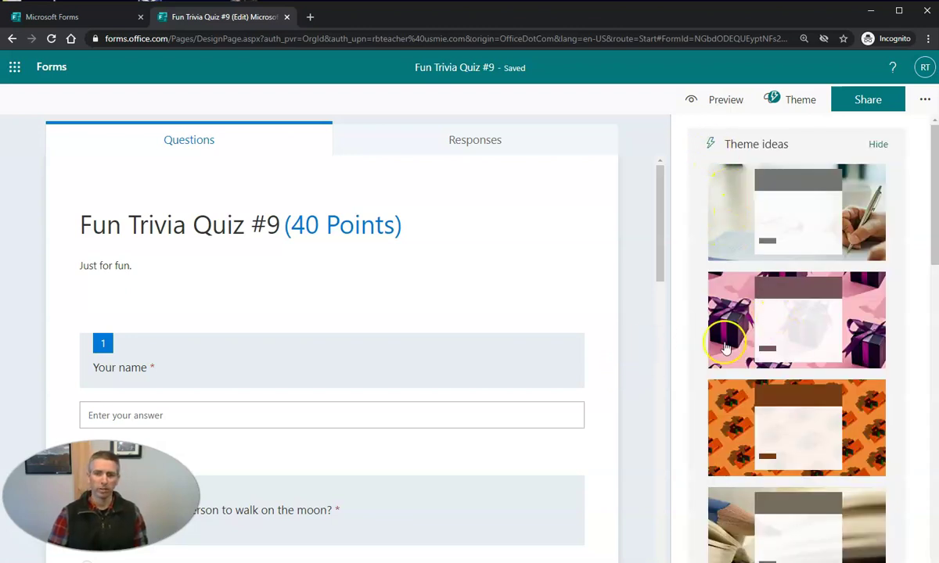
{"action": "left_click", "coordinate": [877, 145]}
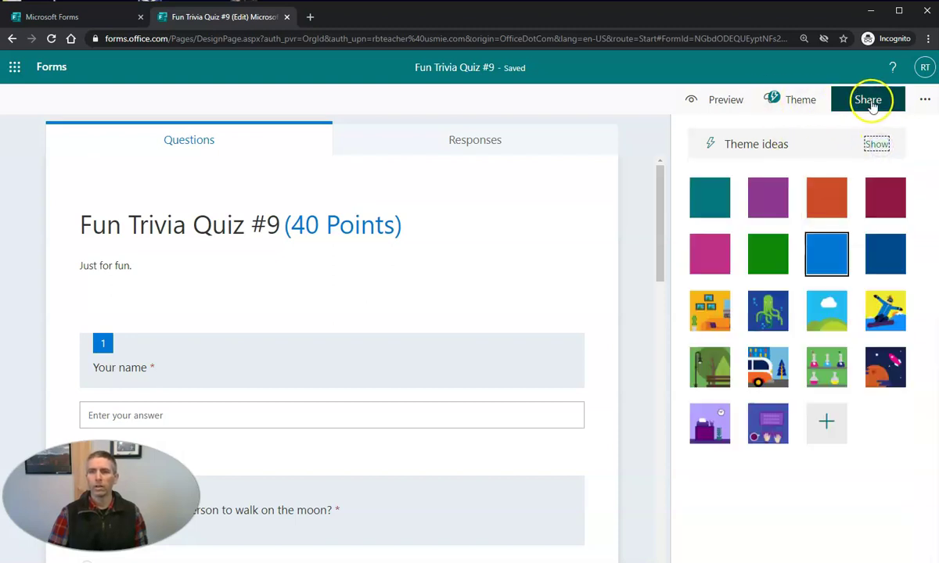
{"action": "left_click", "coordinate": [803, 103]}
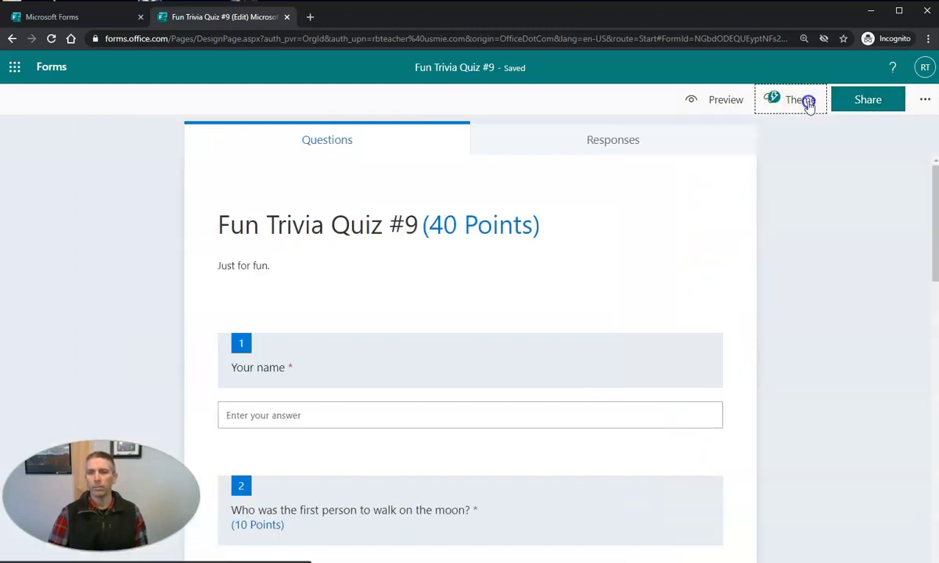
Change sharing to 'Anyone can respond' and copy the quiz's response link
{"action": "left_click", "coordinate": [867, 103]}
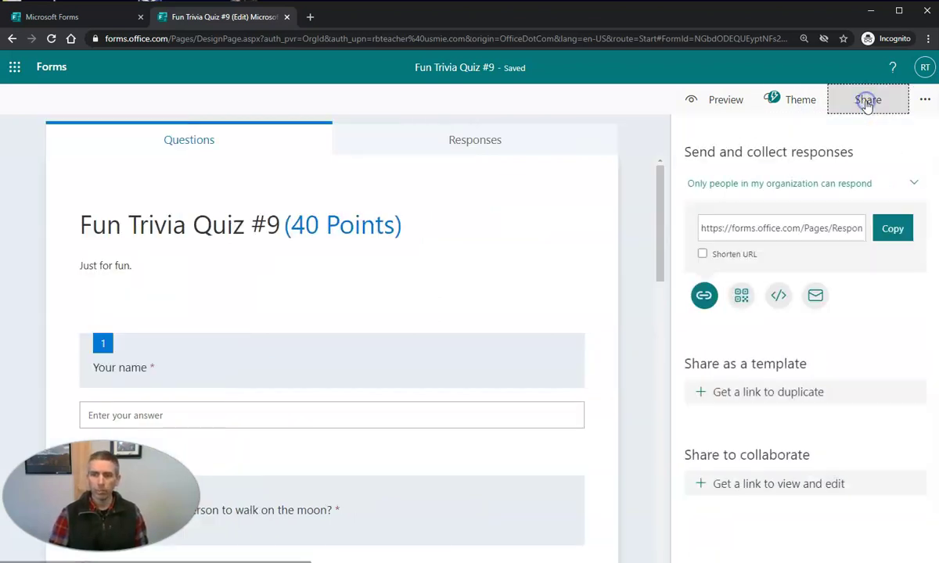
{"action": "left_click", "coordinate": [893, 185]}
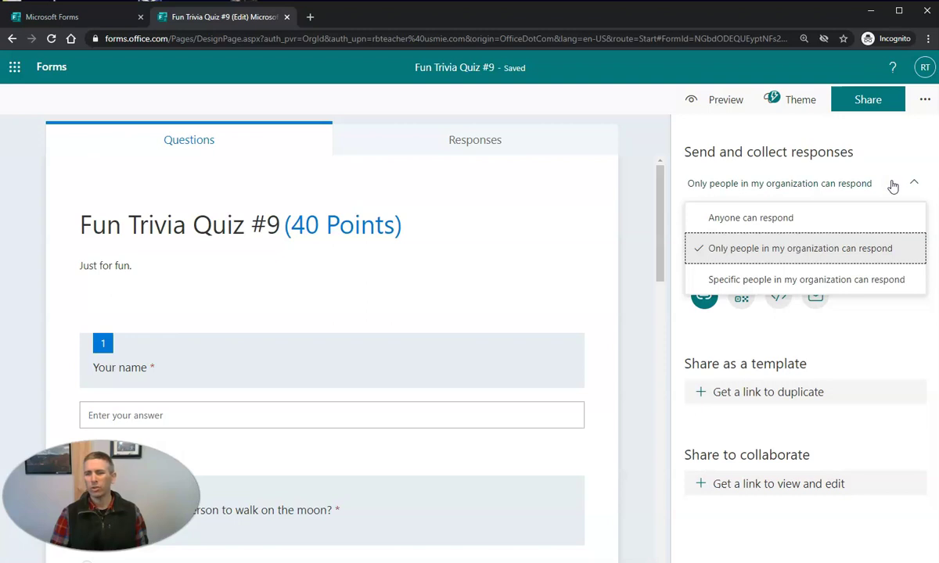
{"action": "left_click", "coordinate": [764, 218]}
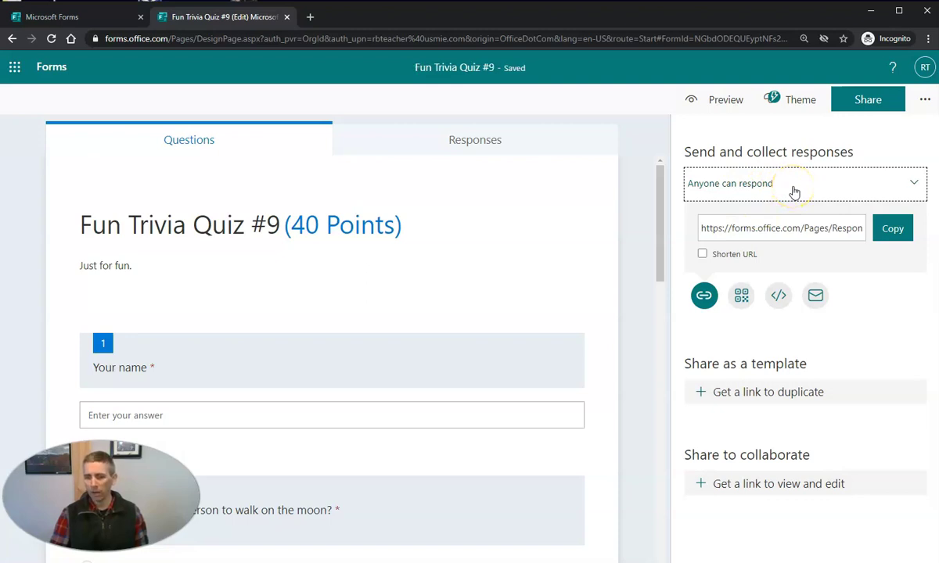
{"action": "left_click", "coordinate": [904, 233]}
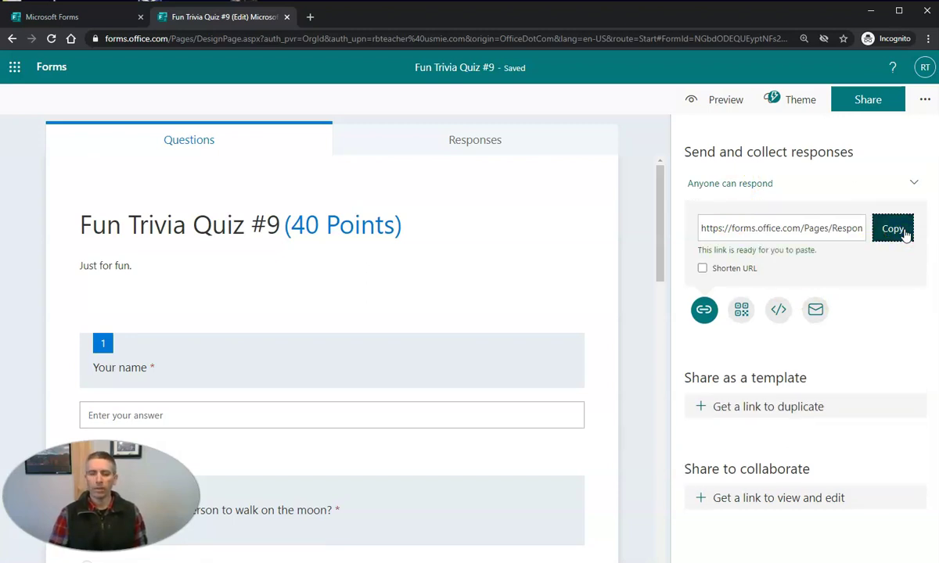
{"action": "left_click", "coordinate": [893, 233]}
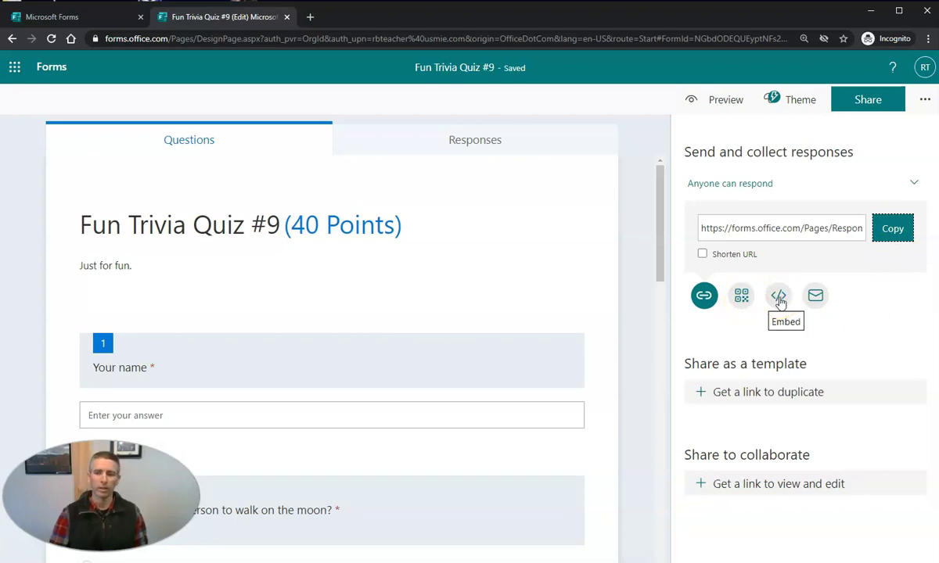
{"action": "left_click", "coordinate": [819, 297]}
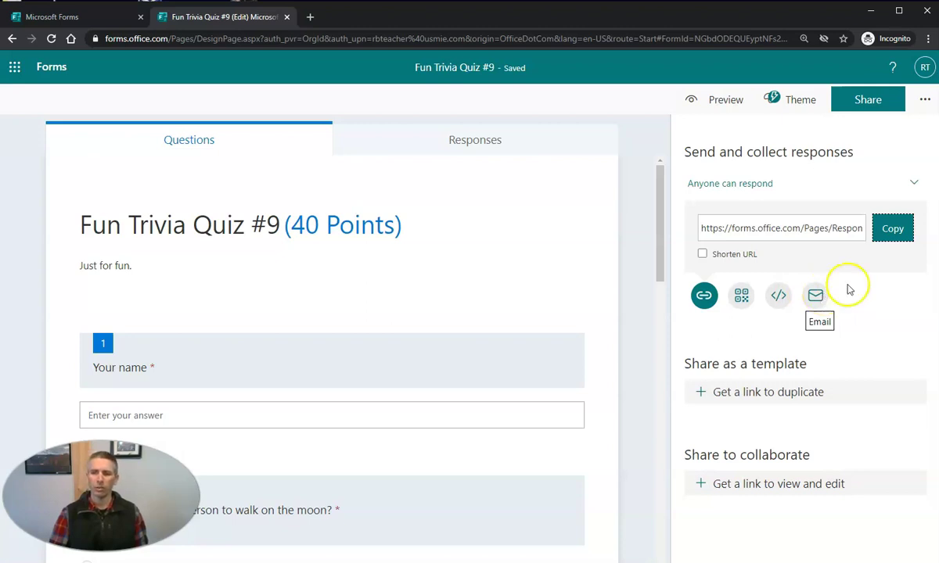
{"action": "left_click", "coordinate": [902, 236]}
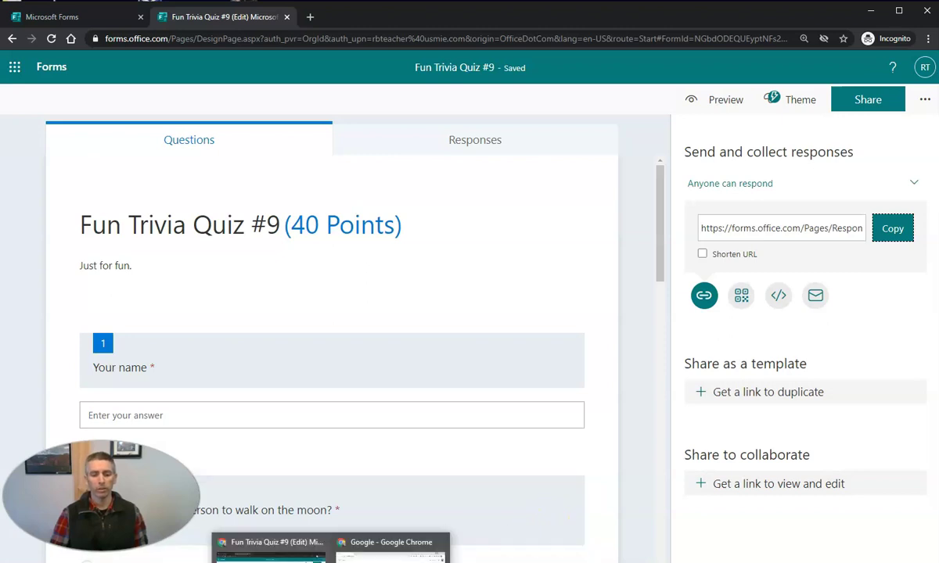
In the respondent's browser window, enter the respondent's name in the Your name question
{"action": "left_click", "coordinate": [398, 548]}
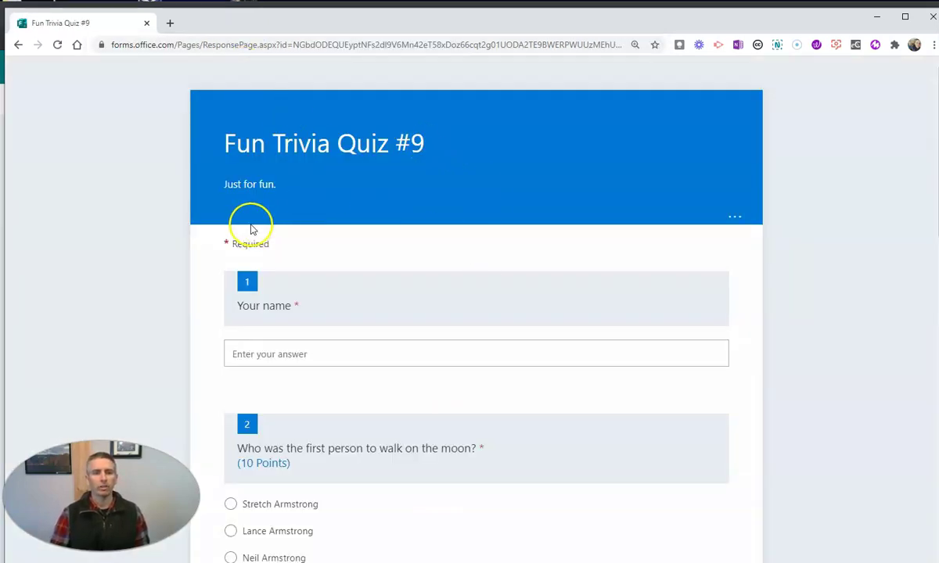
{"action": "scroll", "coordinate": [231, 215], "scroll_direction": "down", "scroll_amount": 2}
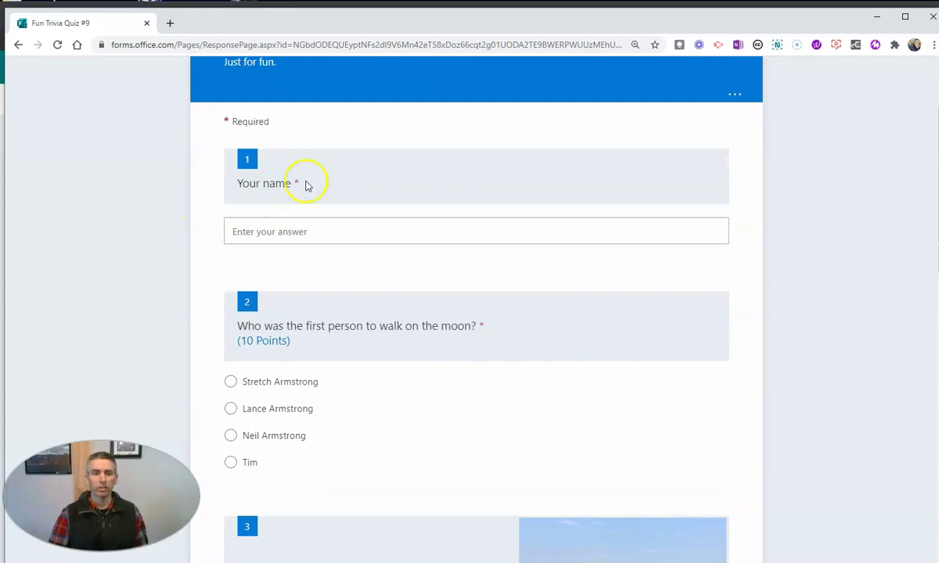
{"action": "left_click", "coordinate": [318, 231]}
{"action": "type", "text": "Bob"}
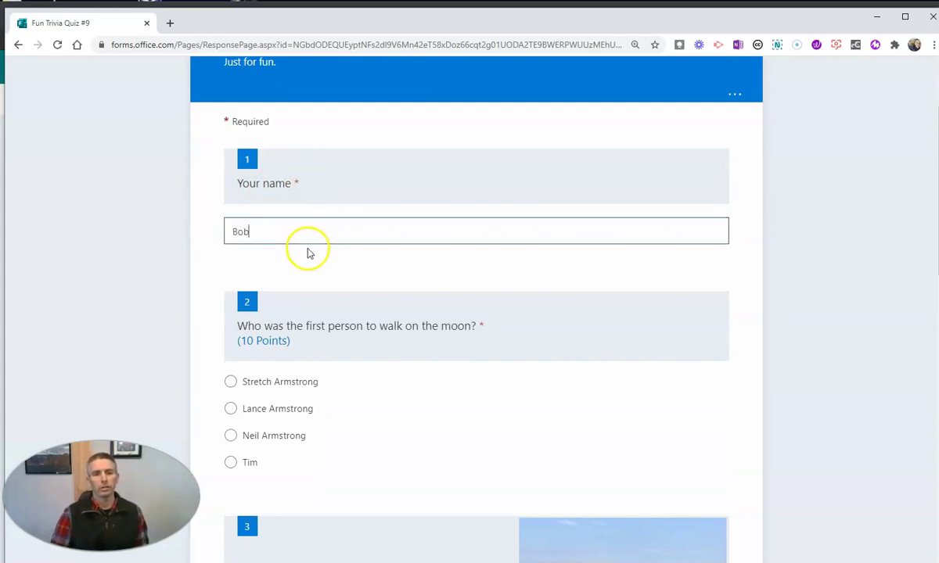
{"action": "scroll", "coordinate": [308, 252], "scroll_direction": "down", "scroll_amount": 1}
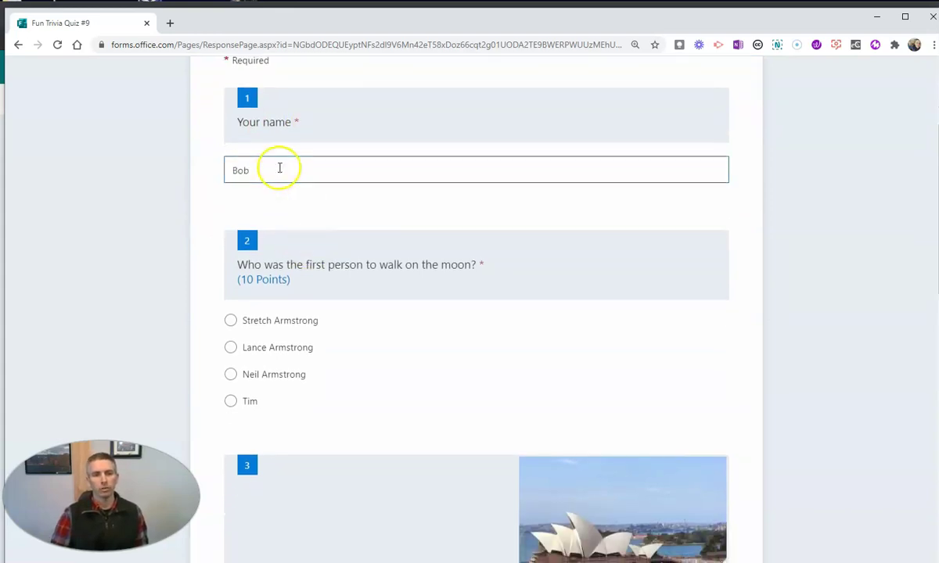
{"action": "scroll", "coordinate": [278, 274], "scroll_direction": "down", "scroll_amount": 3}
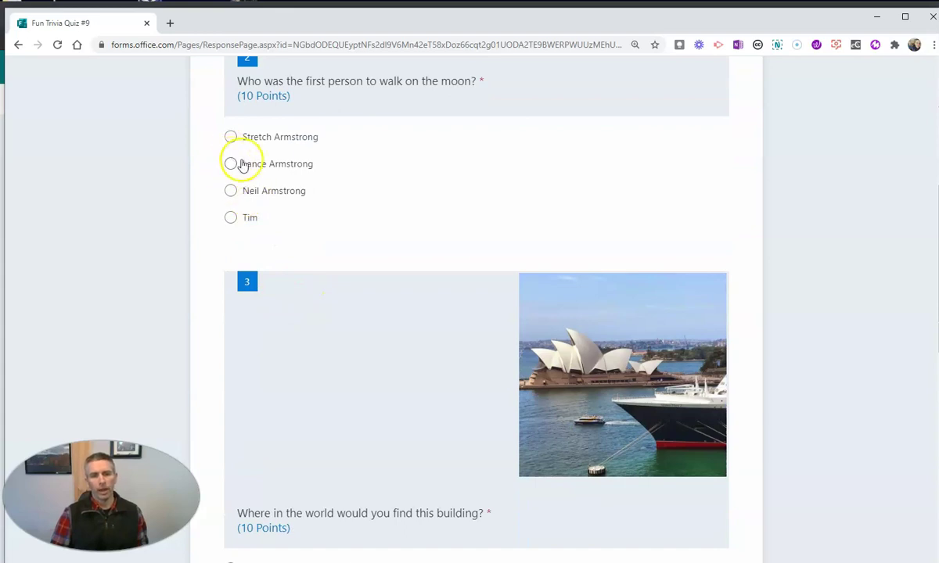
{"action": "scroll", "coordinate": [285, 165], "scroll_direction": "up", "scroll_amount": 1}
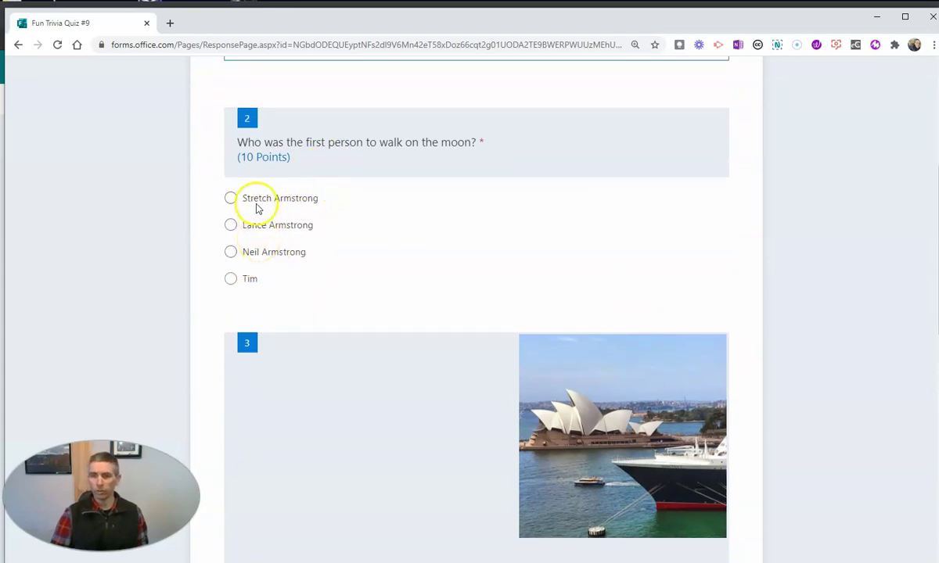
Answer question 2 with Neil Armstrong and question 3 with Australia
{"action": "left_click", "coordinate": [231, 251]}
{"action": "scroll", "coordinate": [478, 265], "scroll_direction": "down", "scroll_amount": 5}
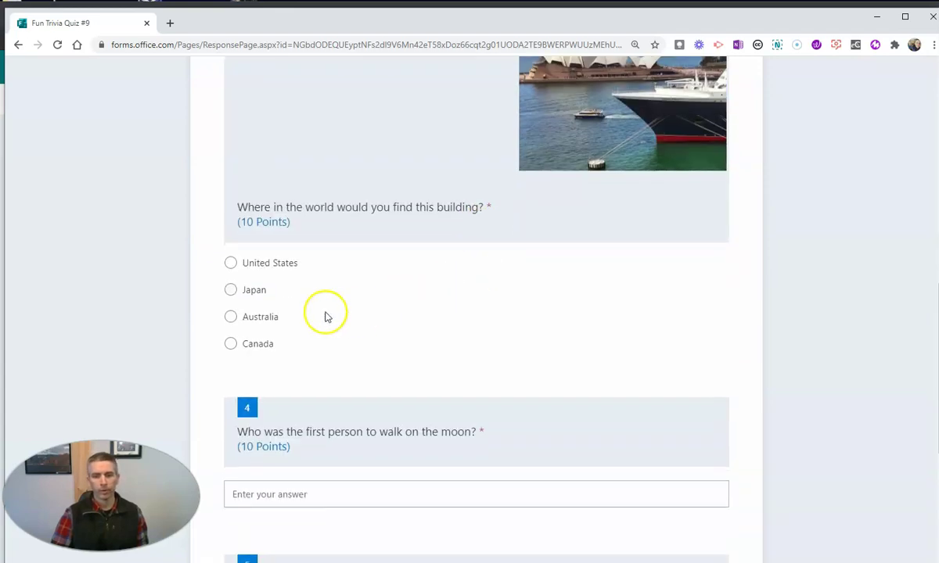
{"action": "left_click", "coordinate": [230, 317]}
{"action": "scroll", "coordinate": [384, 316], "scroll_direction": "down", "scroll_amount": 3}
{"action": "scroll", "coordinate": [384, 316], "scroll_direction": "down", "scroll_amount": 2}
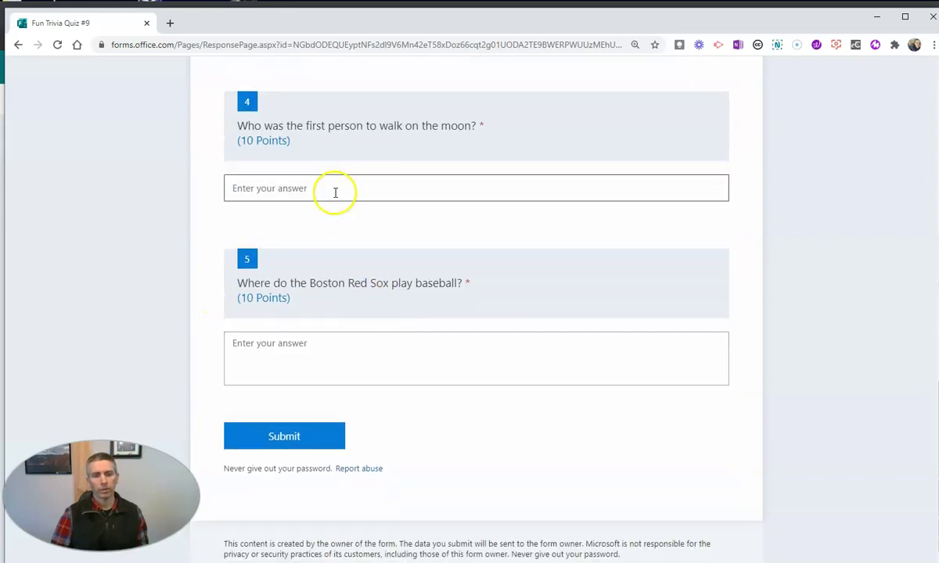
Answer question 4 with Armstrong and question 5 with 'The Red Sox play at Fenway Park in Boston.'
{"action": "left_click", "coordinate": [335, 191]}
{"action": "type", "text": "Armstrong"}
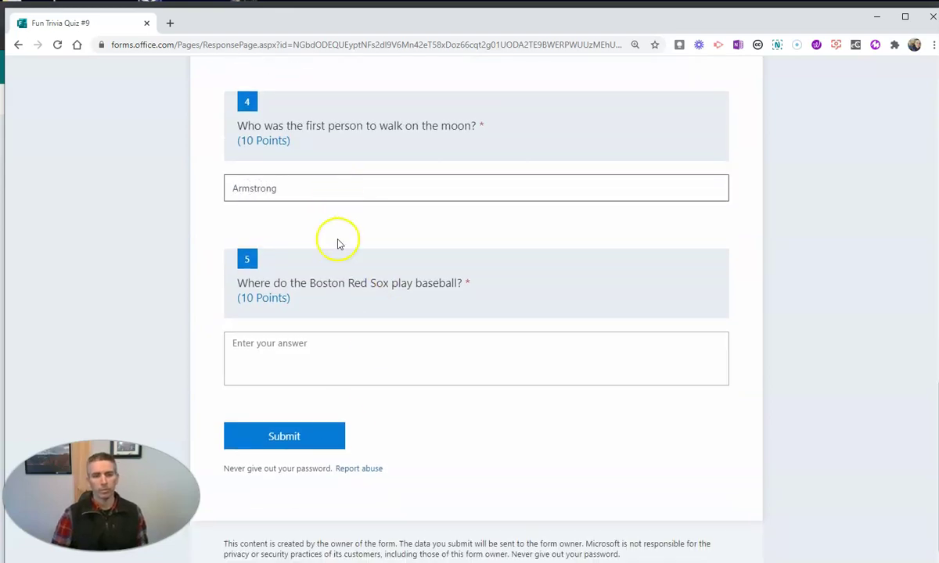
{"action": "left_click", "coordinate": [324, 348]}
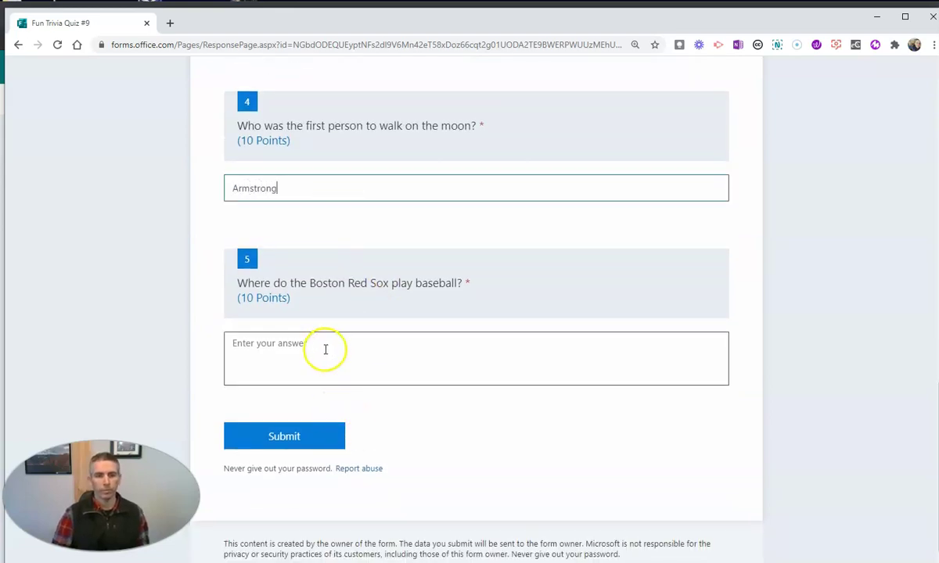
{"action": "type", "text": "The"}
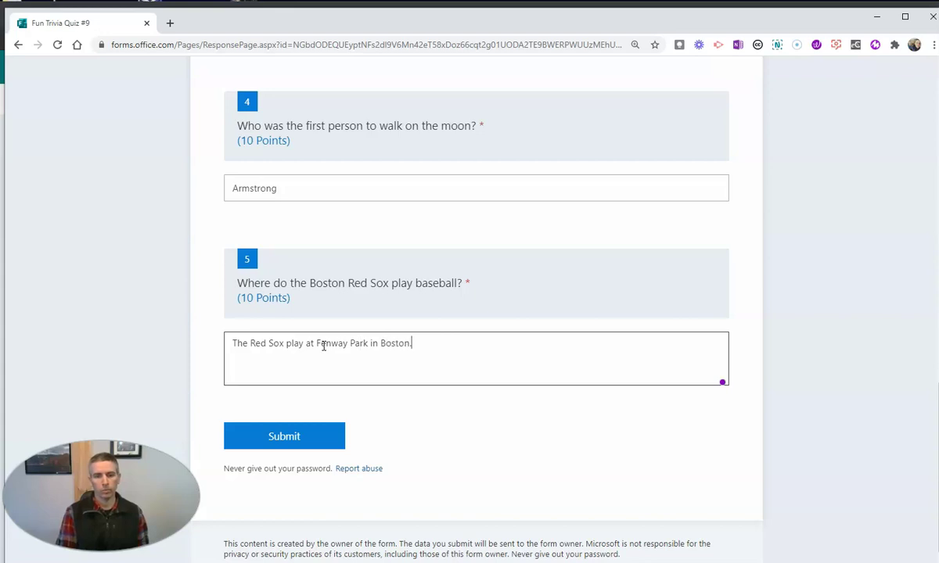
Submit the response, review the 30/40 result with question 5 unscored, then minimize the window
{"action": "left_click", "coordinate": [284, 434]}
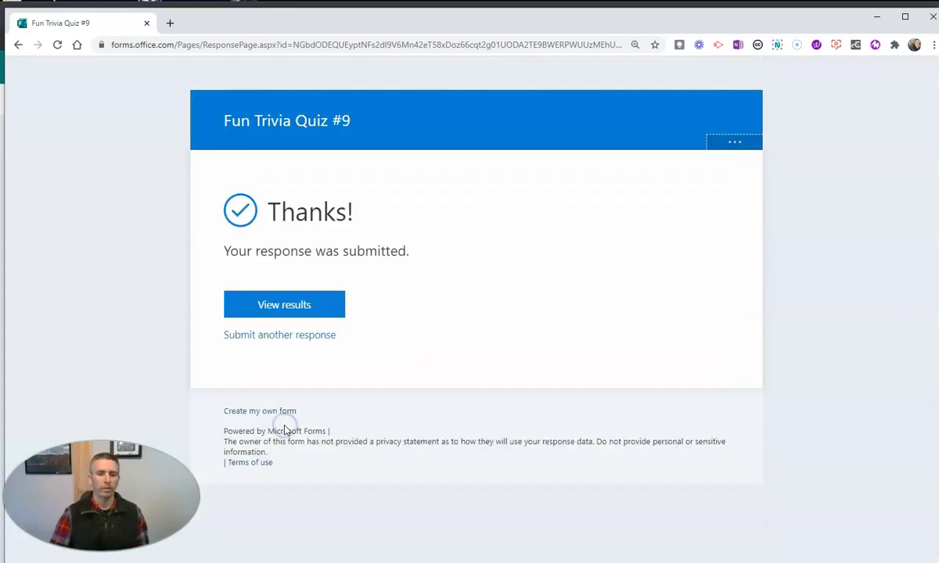
{"action": "left_click", "coordinate": [297, 309]}
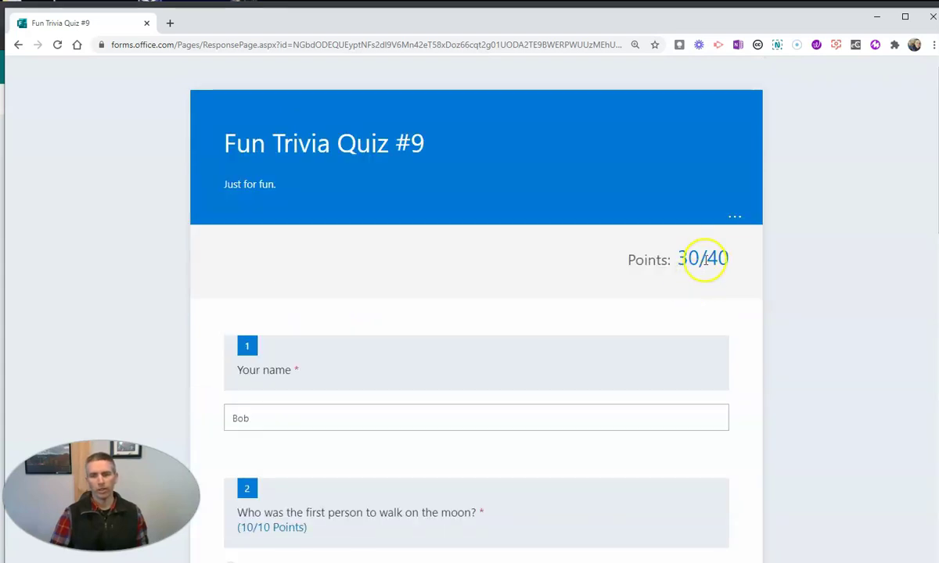
{"action": "scroll", "coordinate": [661, 324], "scroll_direction": "down", "scroll_amount": 5}
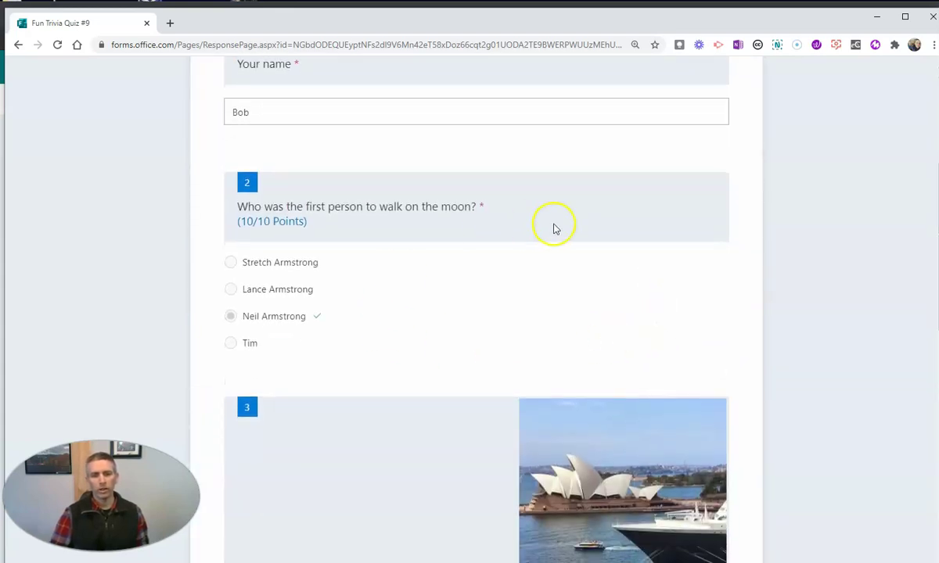
{"action": "scroll", "coordinate": [588, 327], "scroll_direction": "down", "scroll_amount": 10}
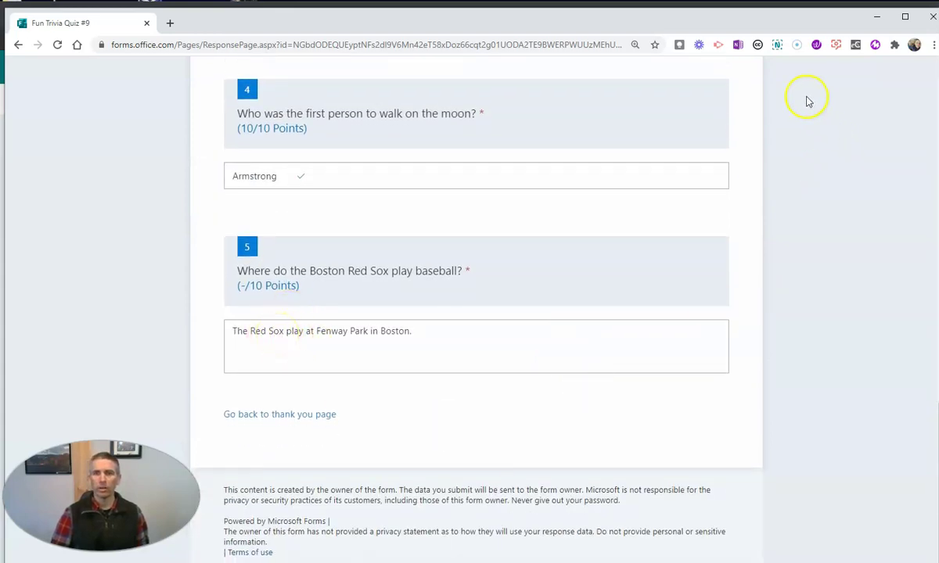
{"action": "left_click", "coordinate": [876, 21]}
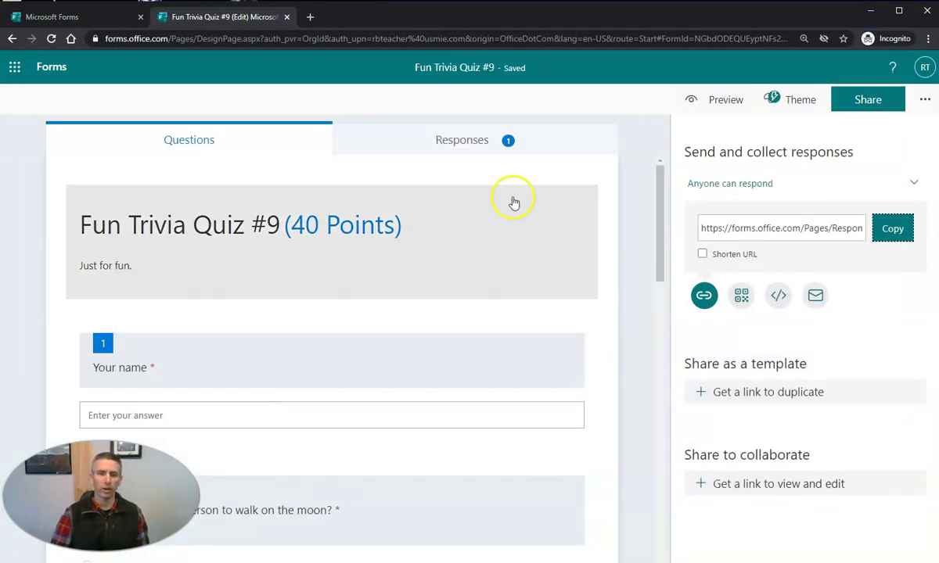
Review the response's answers and give question 5 10 points, bringing it to 40/40
{"action": "left_click", "coordinate": [477, 144]}
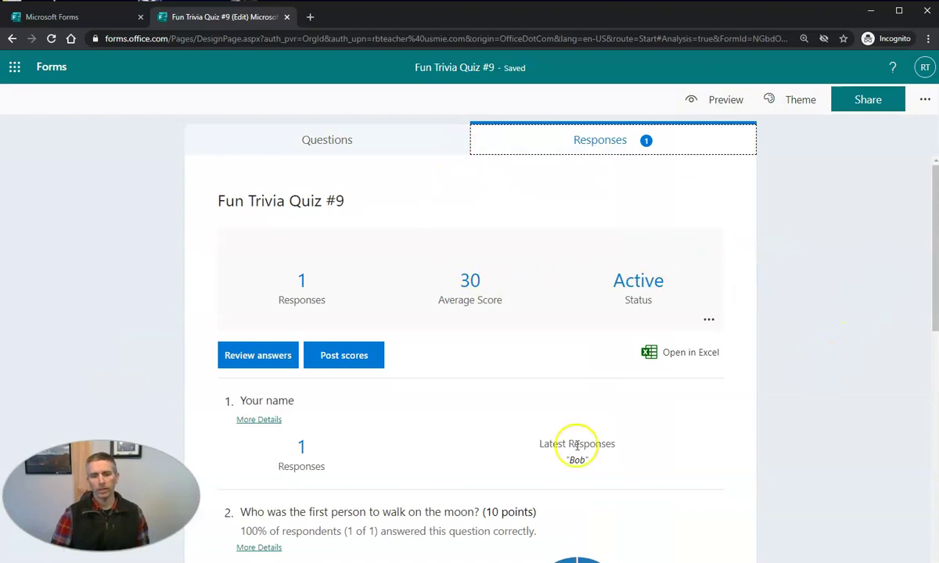
{"action": "scroll", "coordinate": [861, 419], "scroll_direction": "down", "scroll_amount": 8}
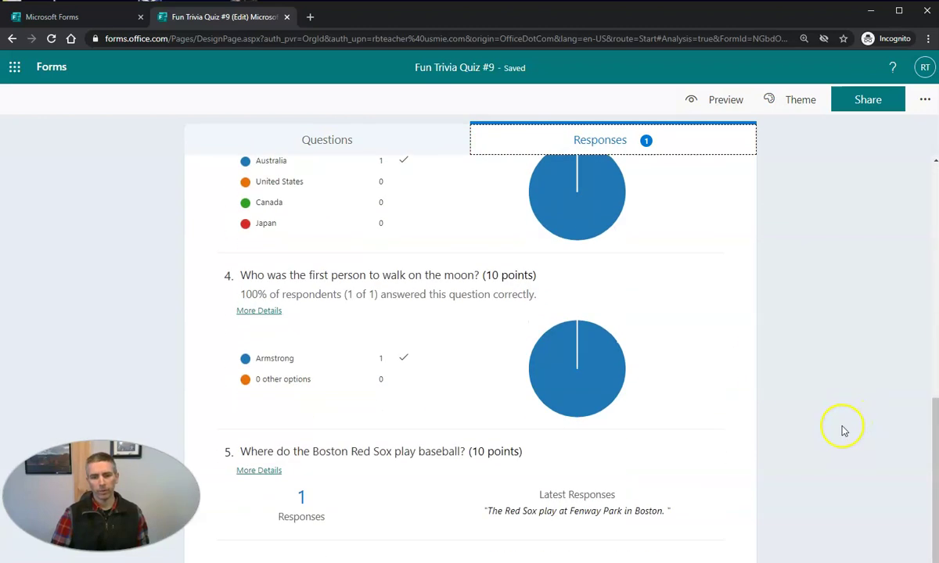
{"action": "scroll", "coordinate": [834, 441], "scroll_direction": "up", "scroll_amount": 10}
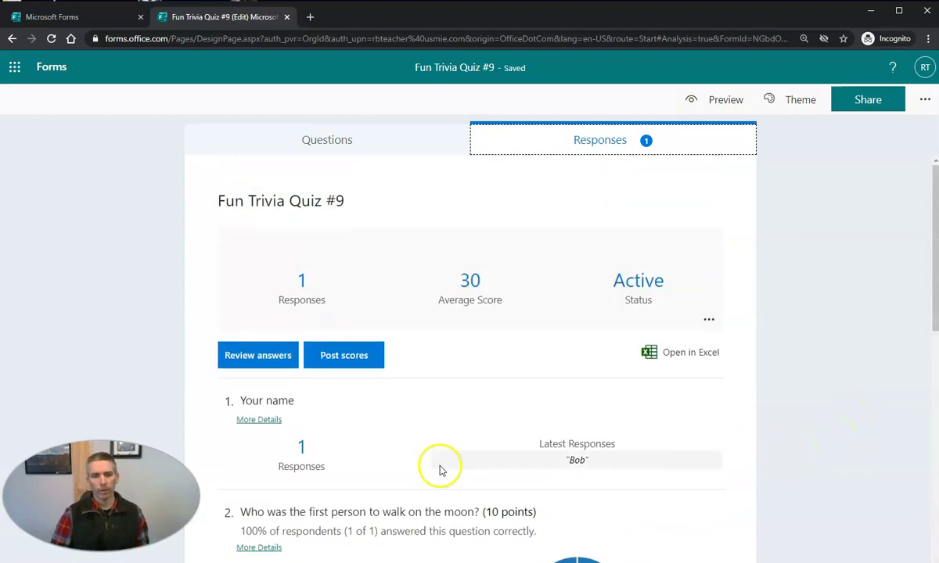
{"action": "left_click", "coordinate": [267, 357]}
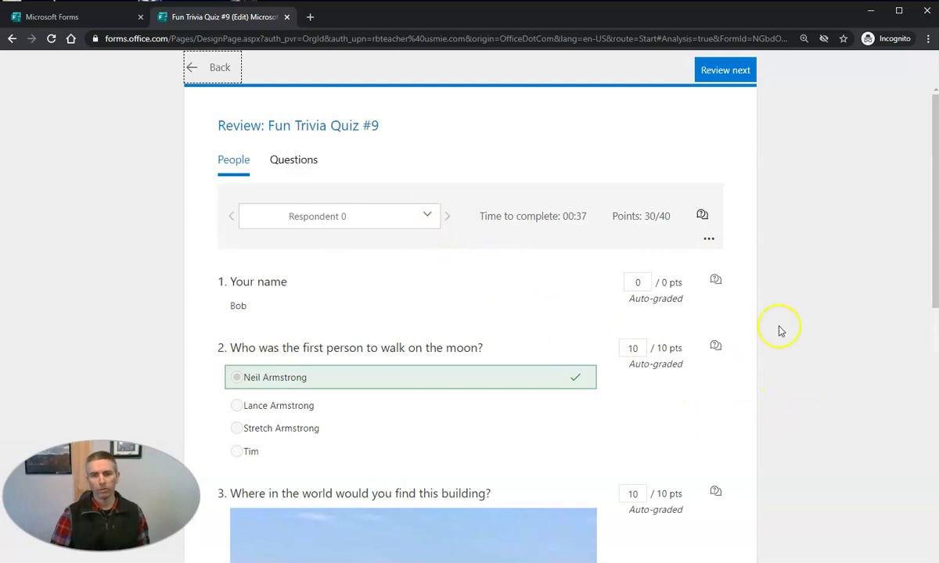
{"action": "scroll", "coordinate": [803, 336], "scroll_direction": "down", "scroll_amount": 3}
{"action": "scroll", "coordinate": [830, 355], "scroll_direction": "down", "scroll_amount": 4}
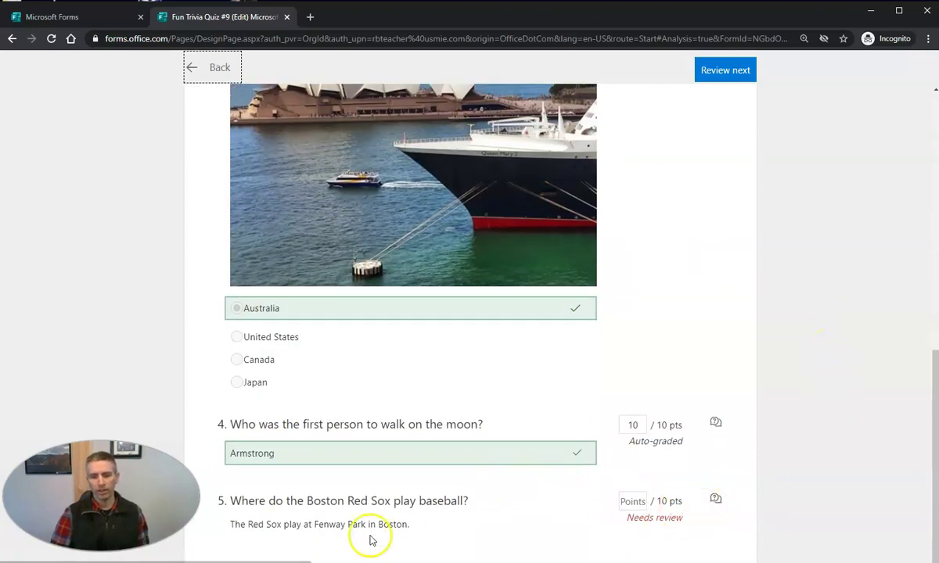
{"action": "left_click", "coordinate": [401, 506]}
{"action": "left_click", "coordinate": [635, 502]}
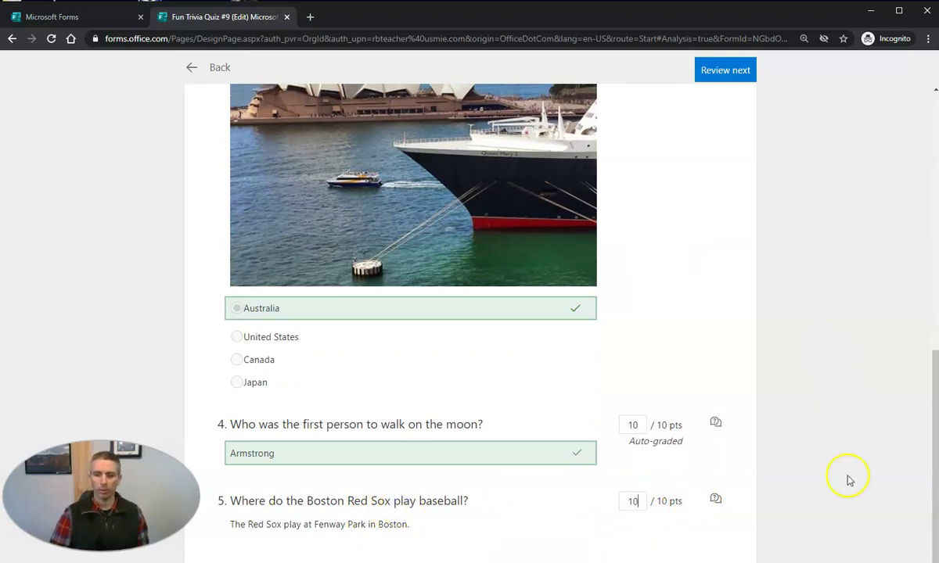
{"action": "scroll", "coordinate": [708, 495], "scroll_direction": "up", "scroll_amount": 7}
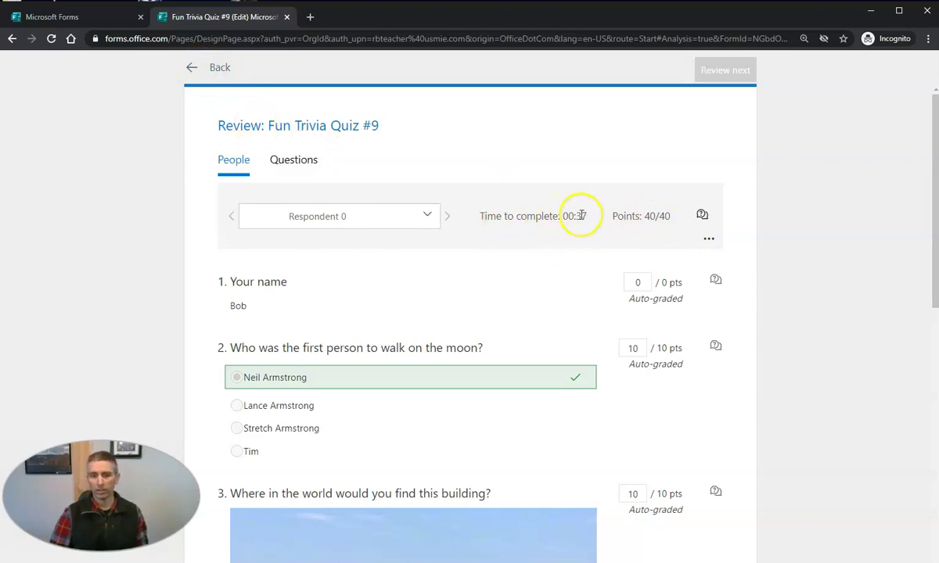
{"action": "left_click", "coordinate": [192, 72]}
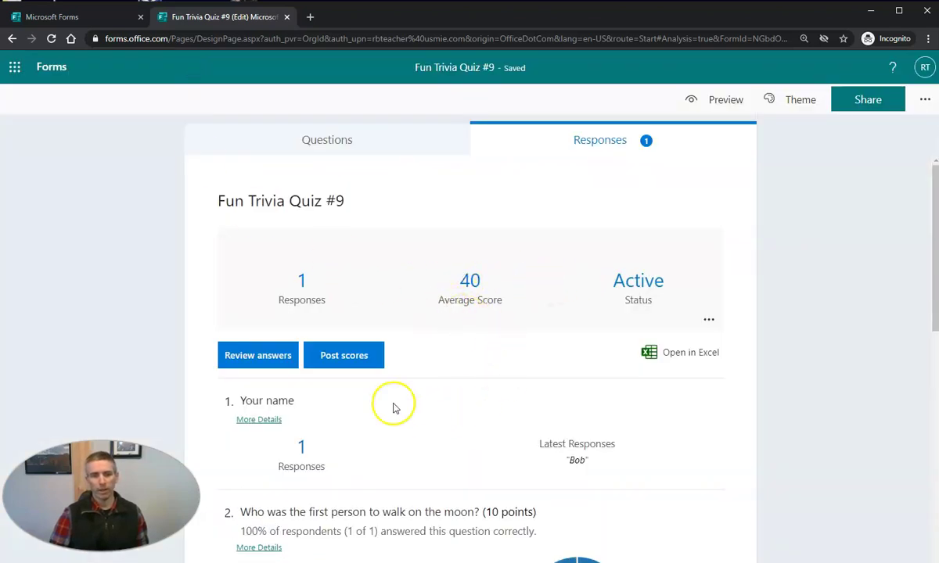
Post Respondent 0's 40-point score so its status shows Posted
{"action": "left_click", "coordinate": [348, 358]}
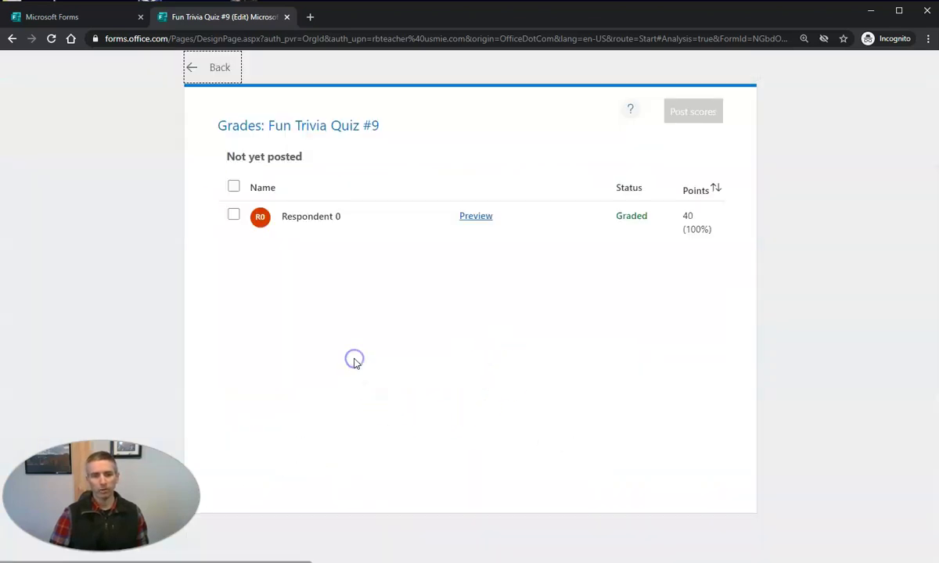
{"action": "left_click", "coordinate": [234, 216]}
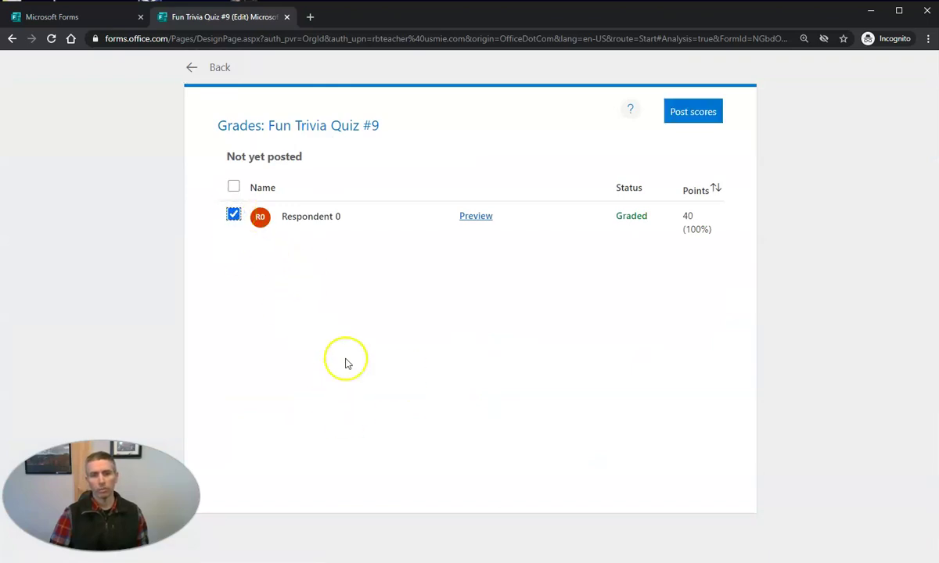
{"action": "left_click", "coordinate": [702, 118]}
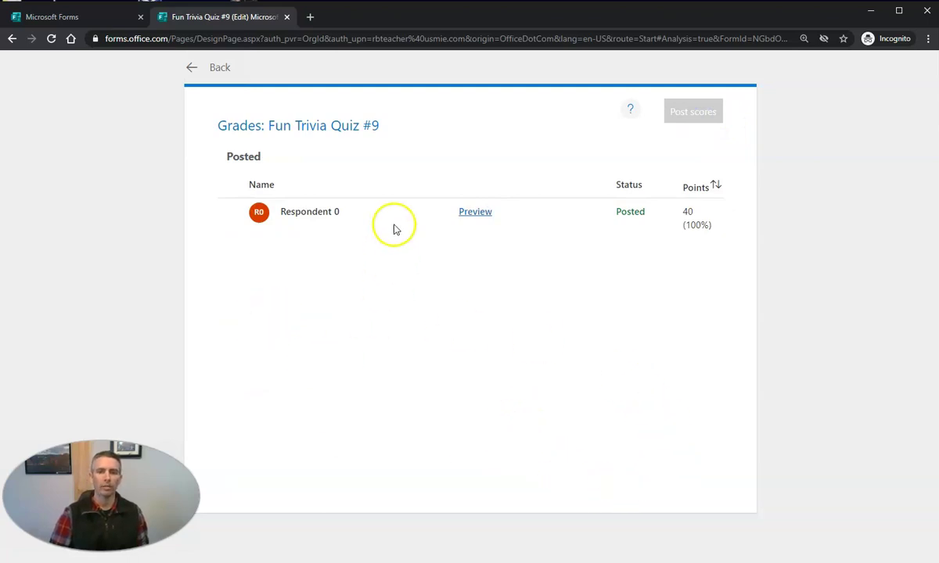
Preview Respondent 0's 40/40 results in computer and mobile layouts, then go back to Responses
{"action": "left_click", "coordinate": [479, 213]}
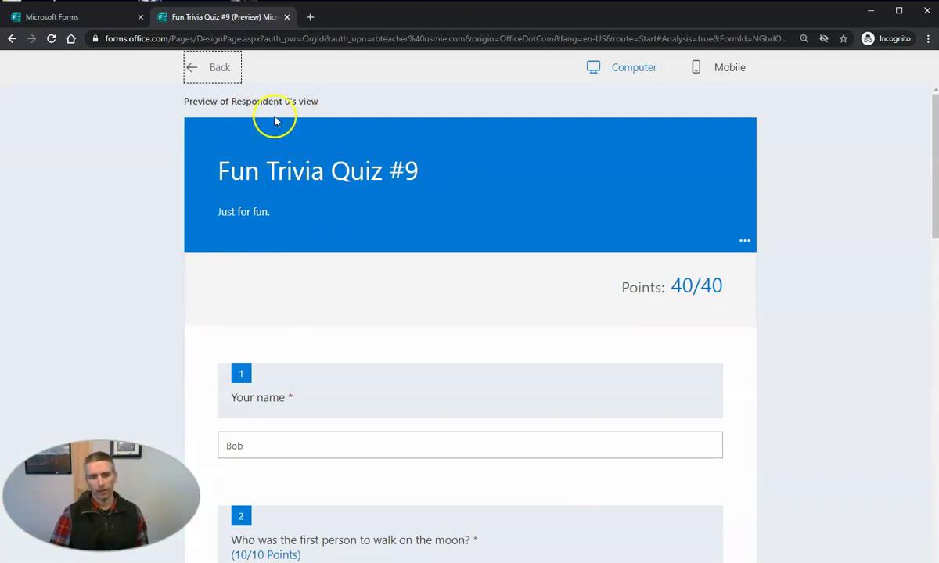
{"action": "scroll", "coordinate": [398, 244], "scroll_direction": "down", "scroll_amount": 4}
{"action": "scroll", "coordinate": [398, 244], "scroll_direction": "down", "scroll_amount": 10}
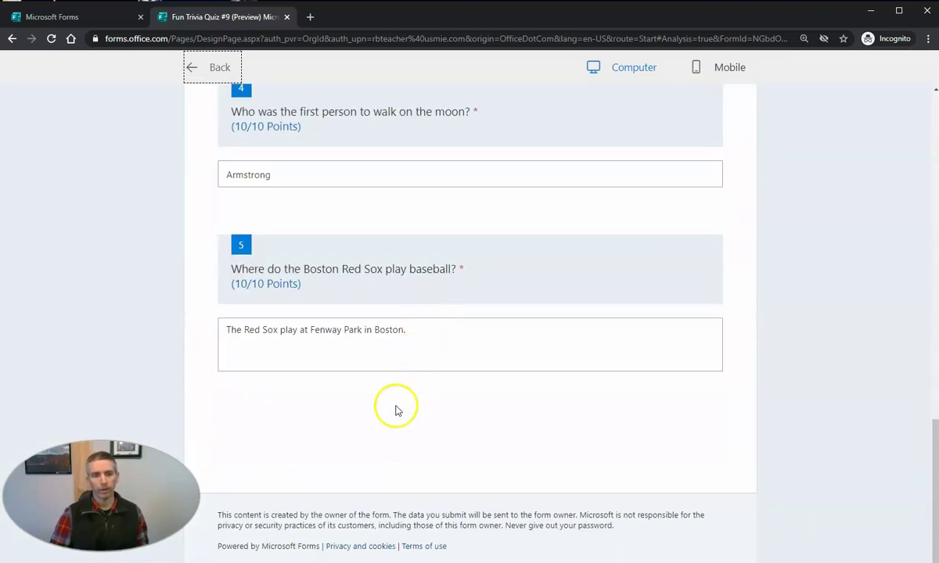
{"action": "scroll", "coordinate": [394, 410], "scroll_direction": "up", "scroll_amount": 14}
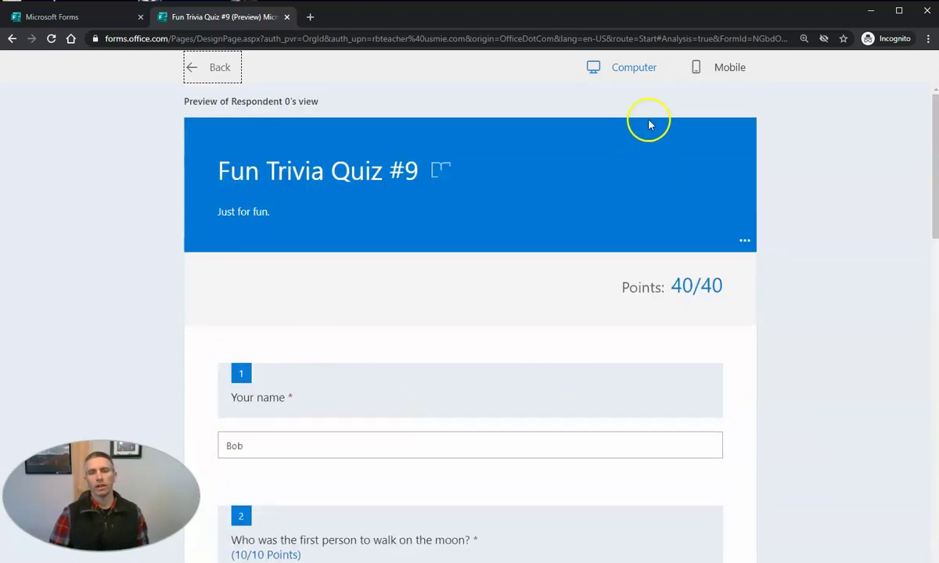
{"action": "left_click", "coordinate": [723, 66]}
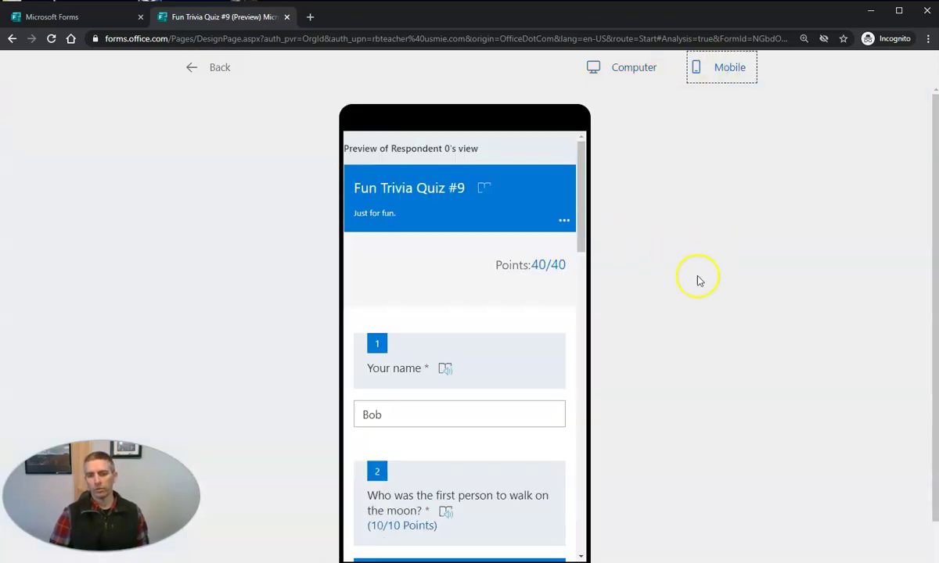
{"action": "scroll", "coordinate": [488, 294], "scroll_direction": "down", "scroll_amount": 1}
{"action": "scroll", "coordinate": [489, 294], "scroll_direction": "down", "scroll_amount": 5}
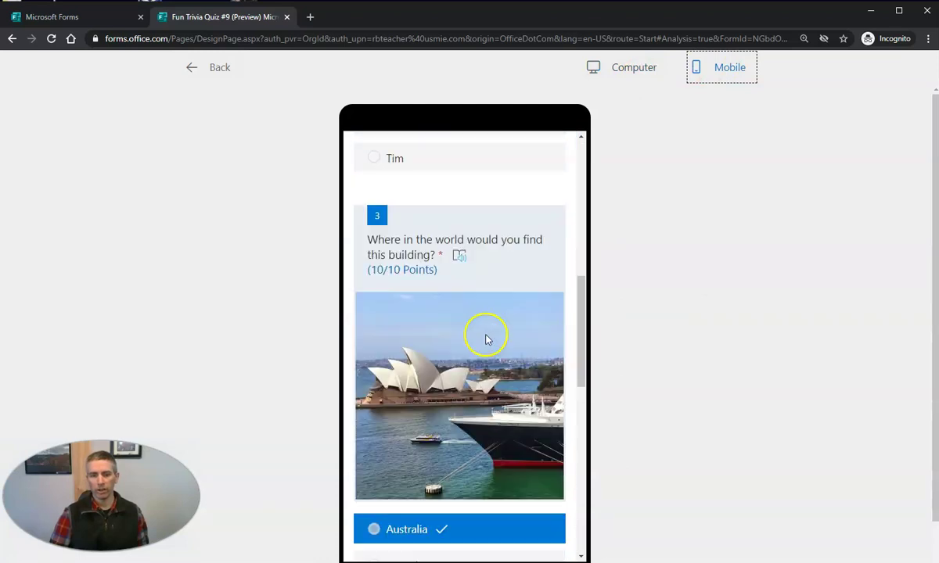
{"action": "scroll", "coordinate": [486, 334], "scroll_direction": "up", "scroll_amount": 6}
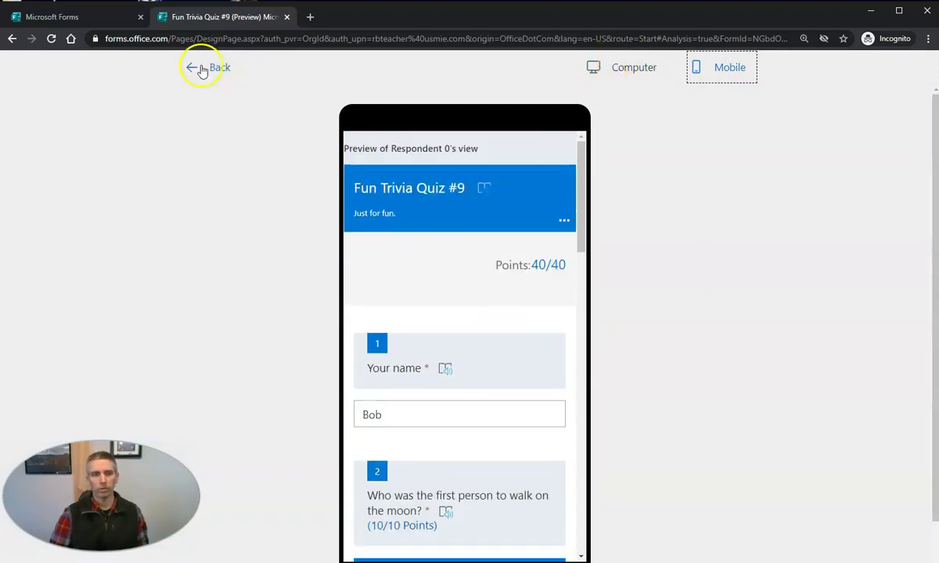
{"action": "left_click", "coordinate": [199, 67]}
{"action": "left_click", "coordinate": [195, 69]}
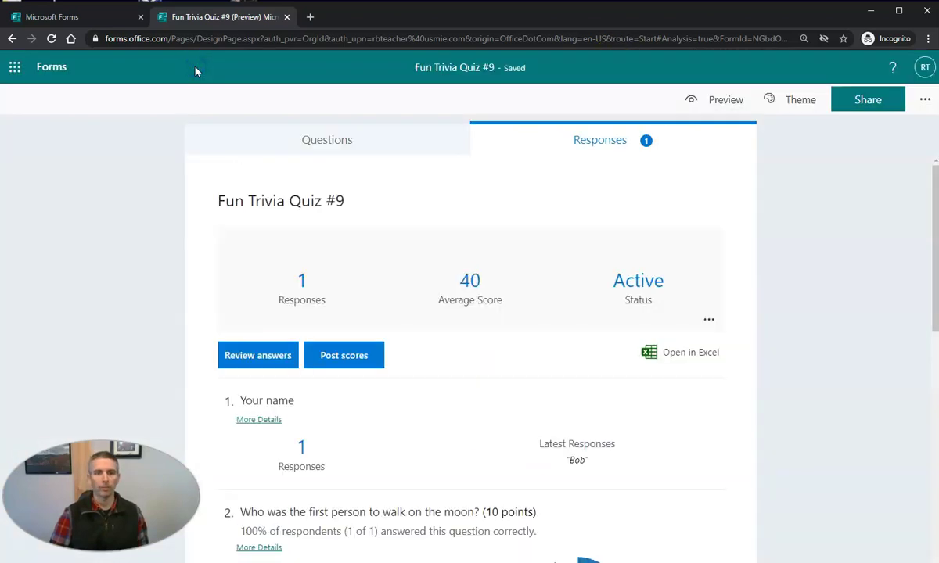
Return to the Questions tab and look over the Fun Trivia Quiz #9 (40 Points) questions
{"action": "left_click", "coordinate": [321, 138]}
{"action": "left_click", "coordinate": [698, 237]}
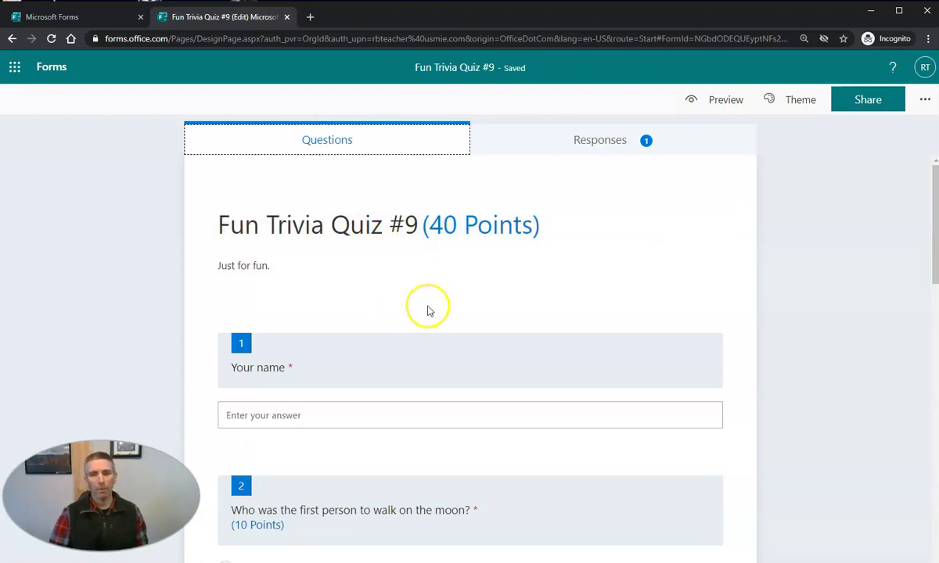
{"action": "scroll", "coordinate": [427, 311], "scroll_direction": "down", "scroll_amount": 1}
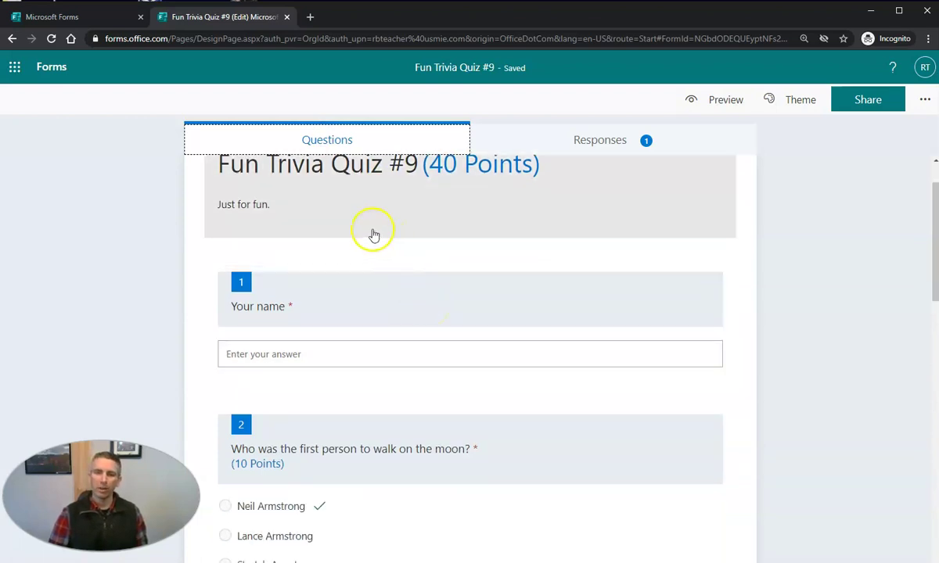
{"action": "scroll", "coordinate": [145, 274], "scroll_direction": "up", "scroll_amount": 1}
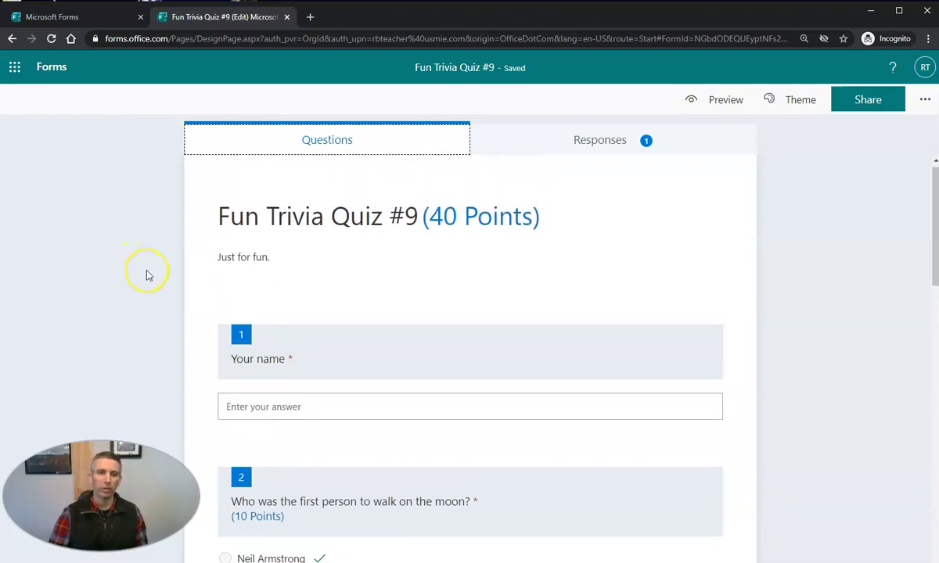